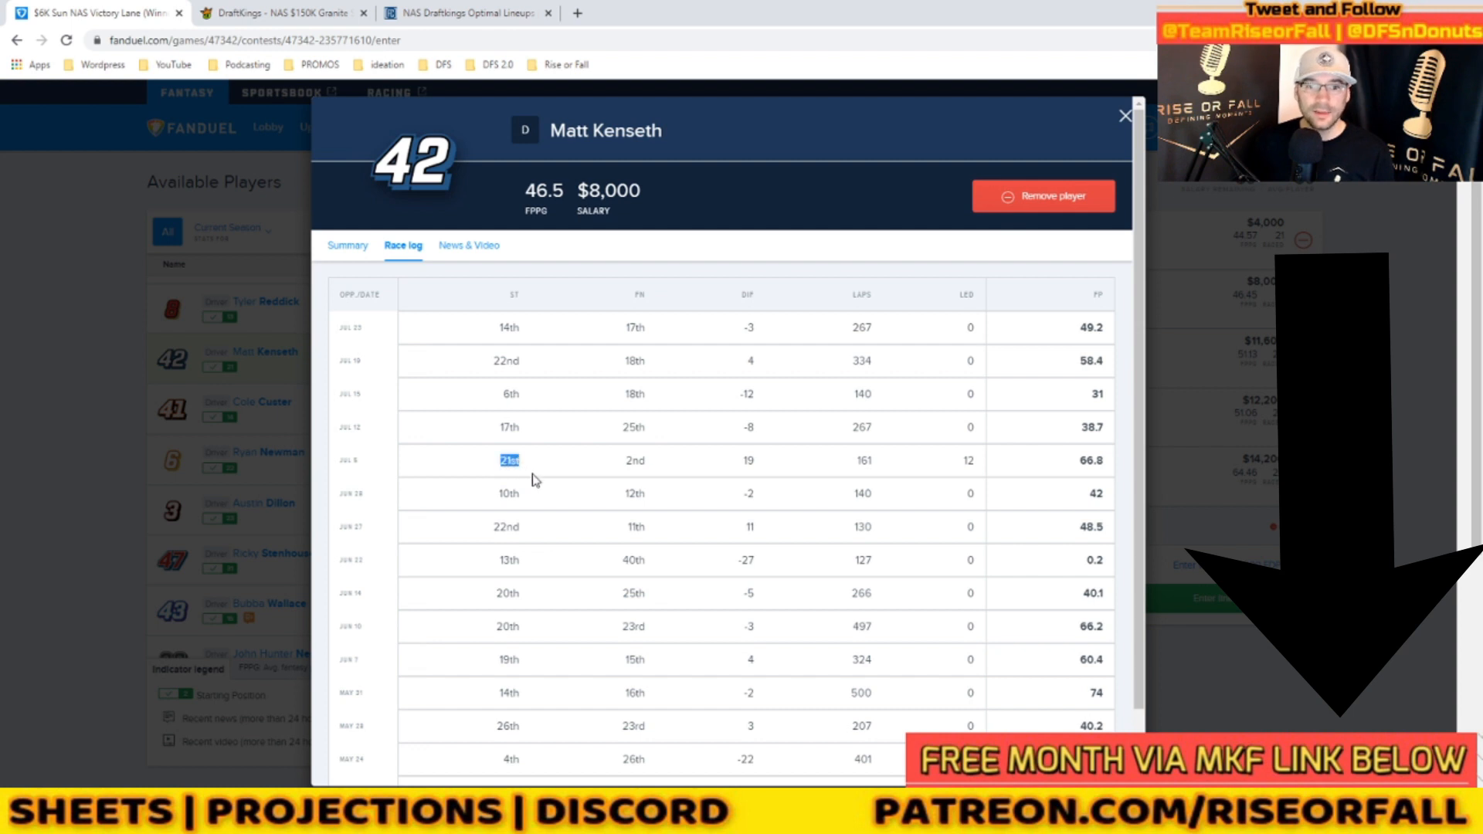
- Review the start, finish and fantasy points in Matt Kenseth's race log, including the July 5 race, and close his player card
left_click(662, 455)
left_click_drag(1086, 464, 1123, 465)
left_click(1114, 458)
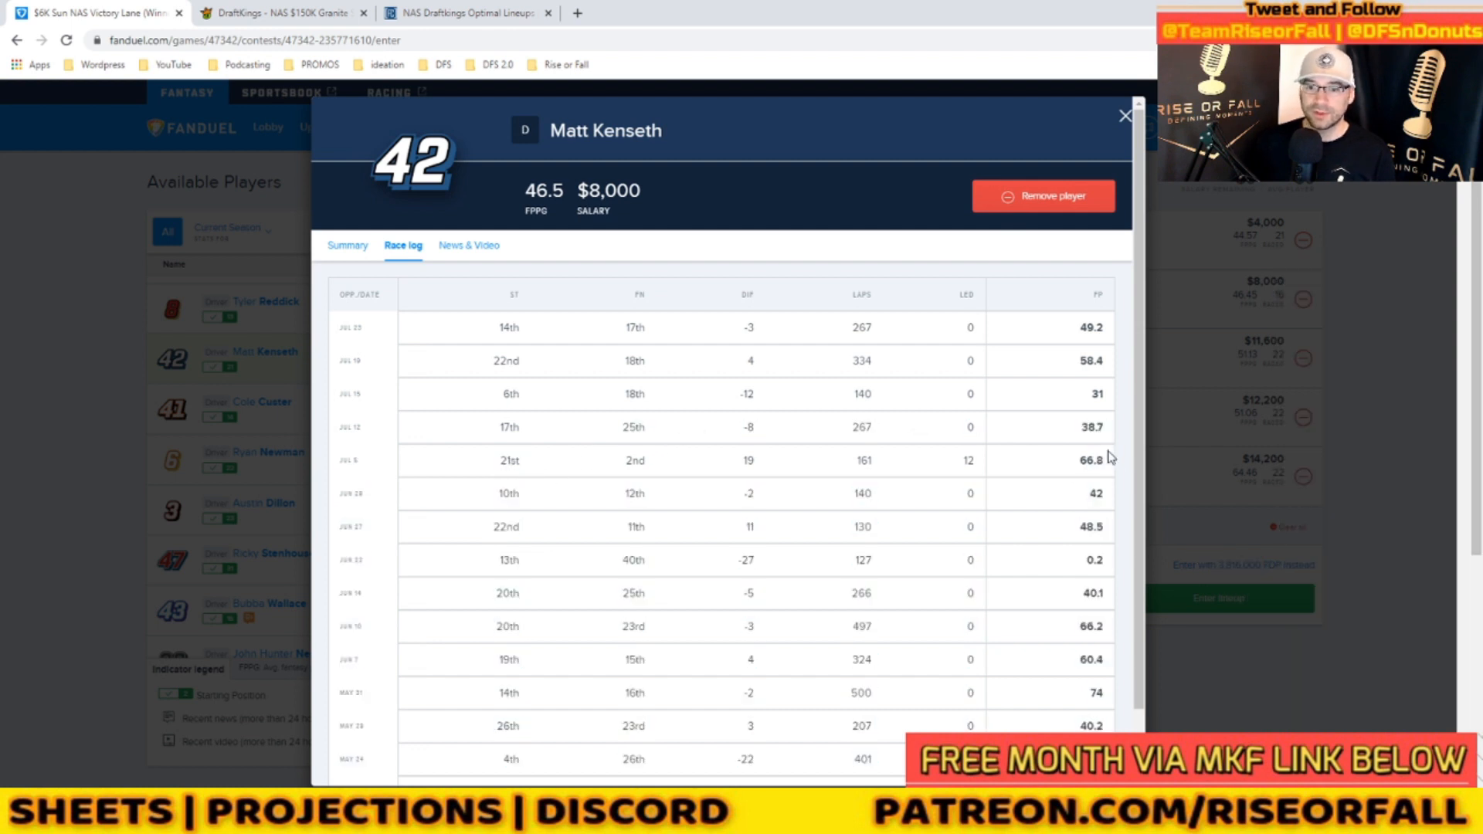
left_click(1125, 116)
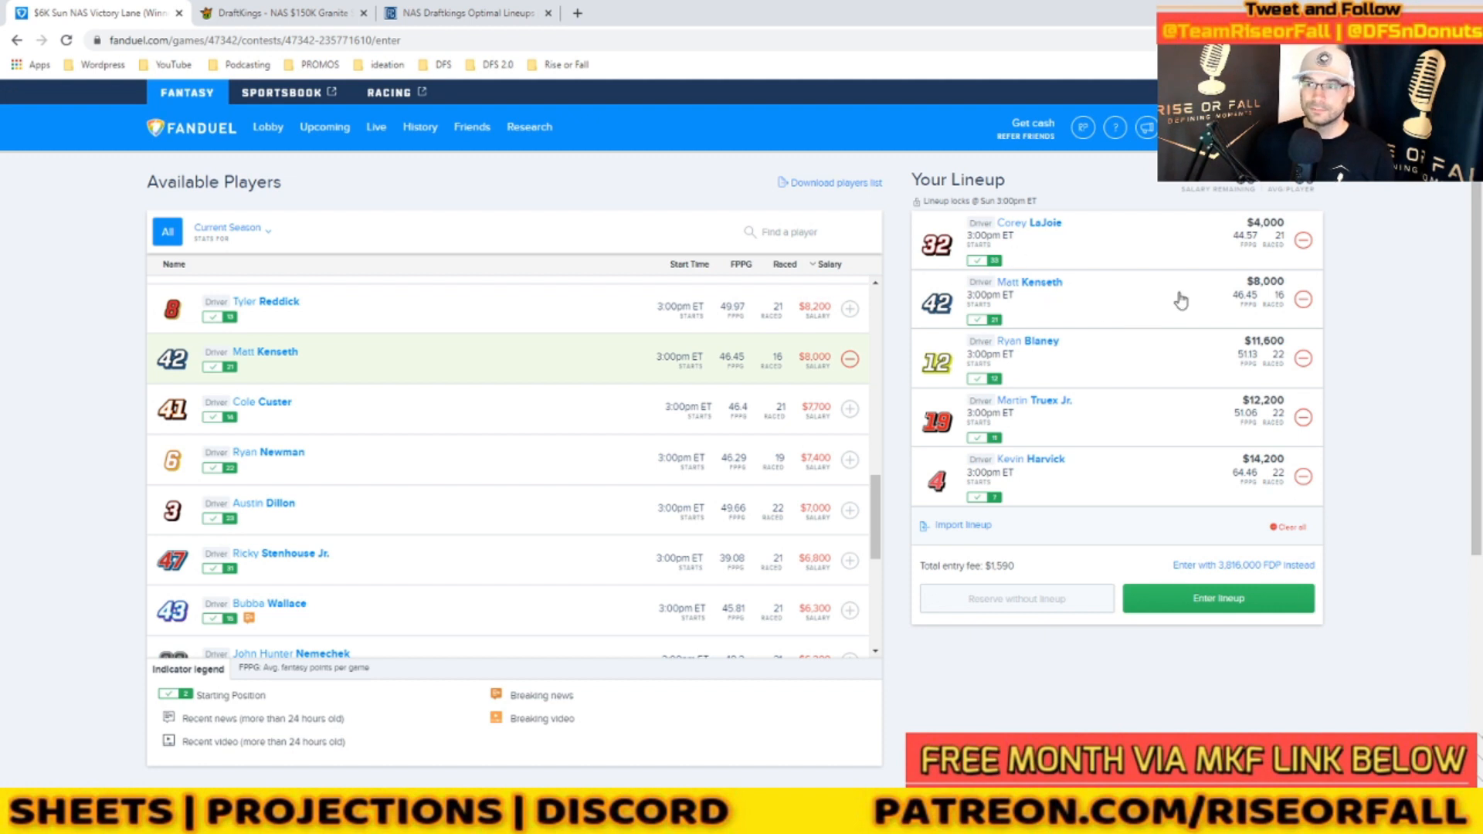
- Switch to the DraftKings NAS $150K Granite State Drive contest and add C. LaJoie to the empty lineup
left_click(298, 13)
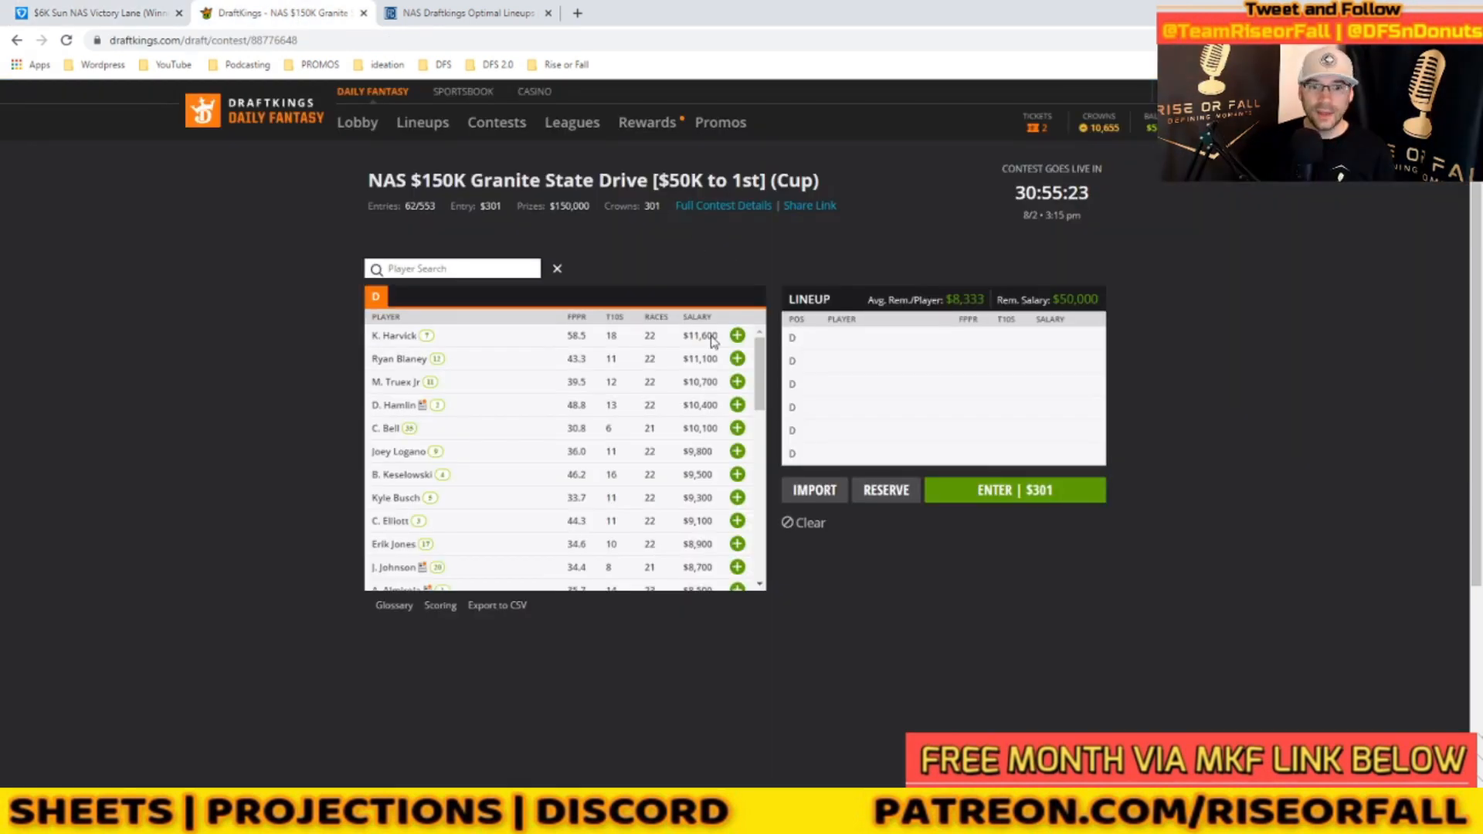
scroll(726, 375, "down", 8)
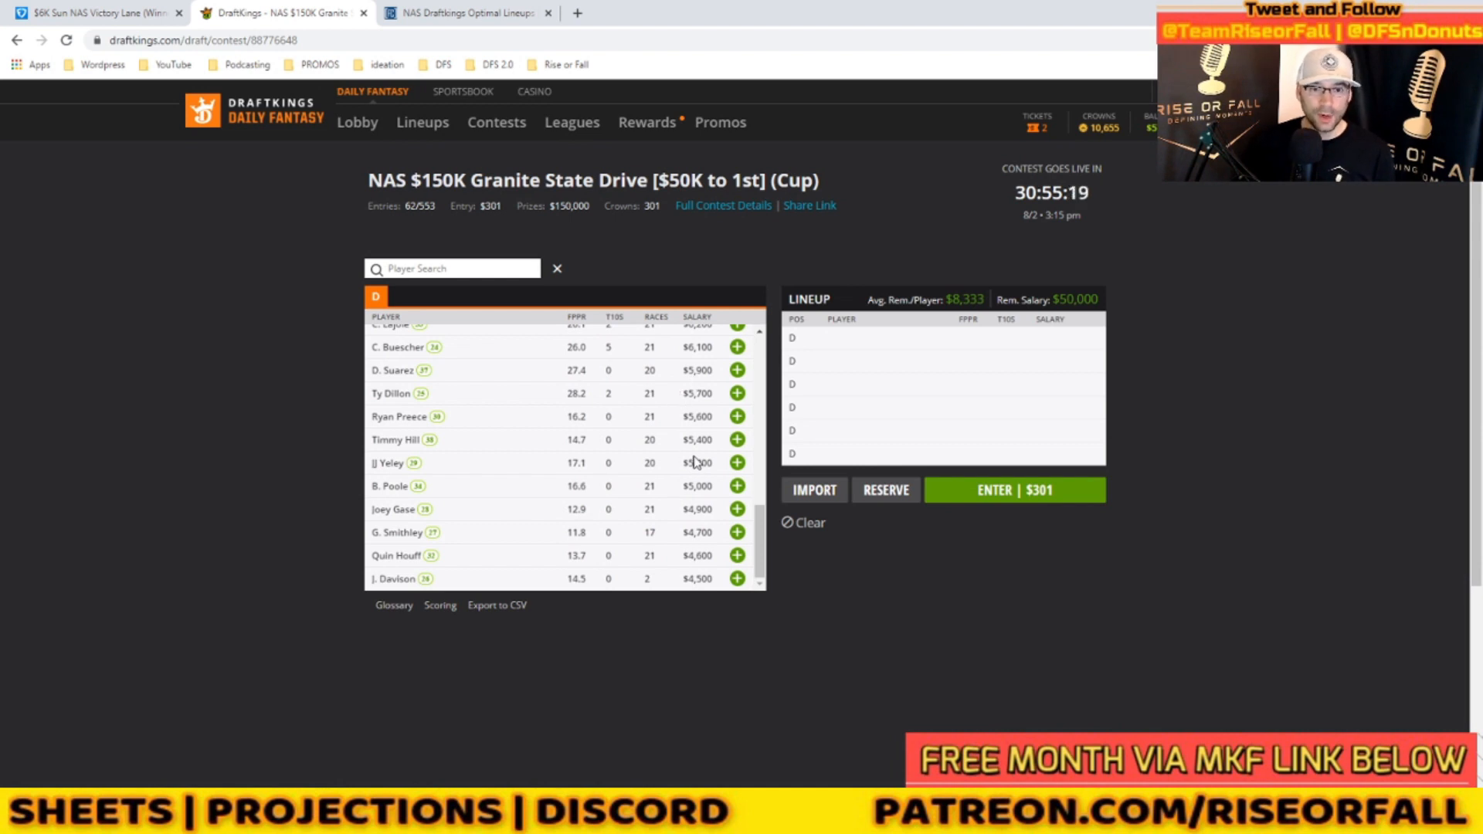
scroll(715, 446, "up", 1)
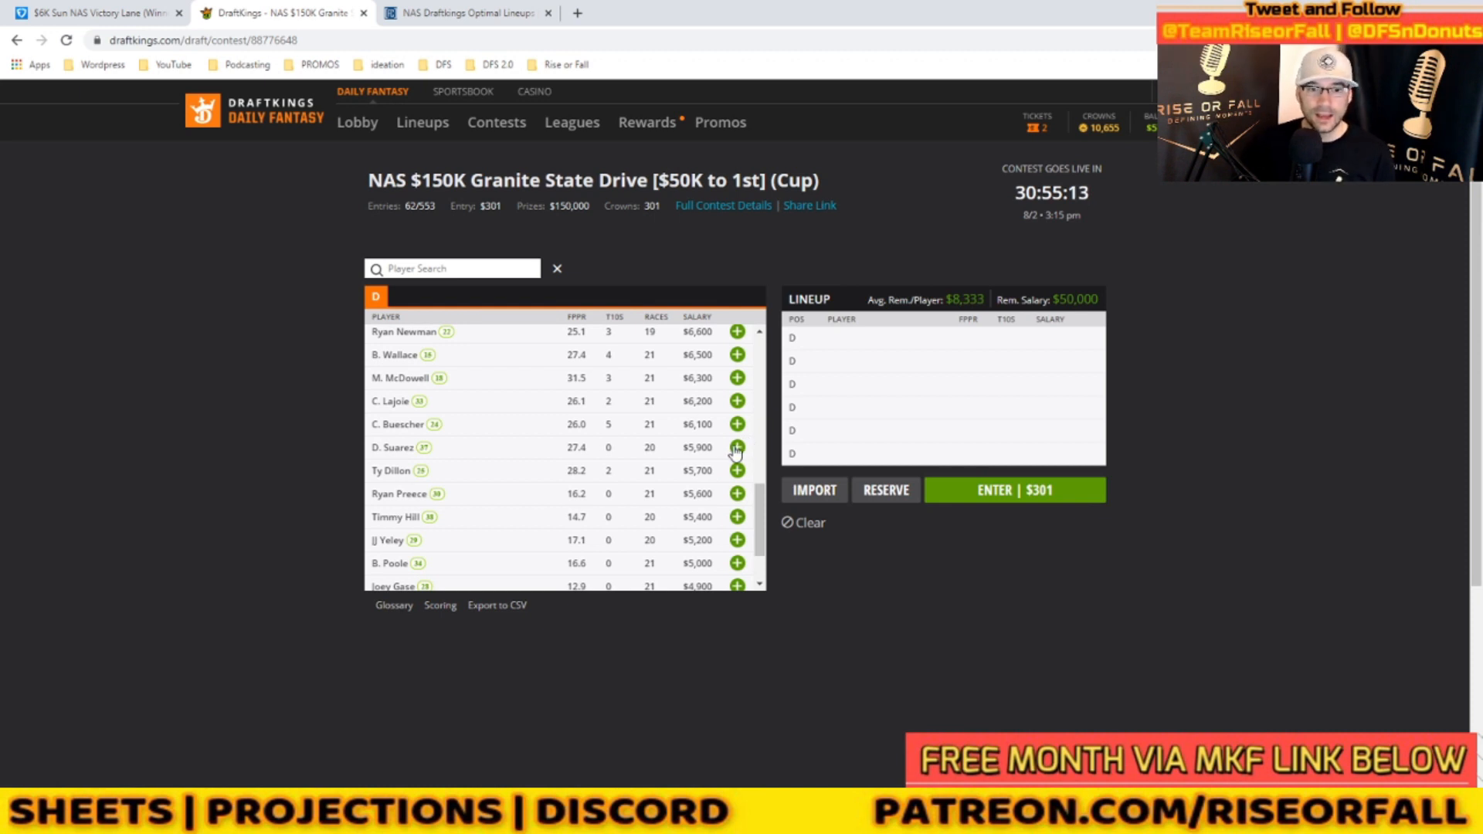
left_click(737, 402)
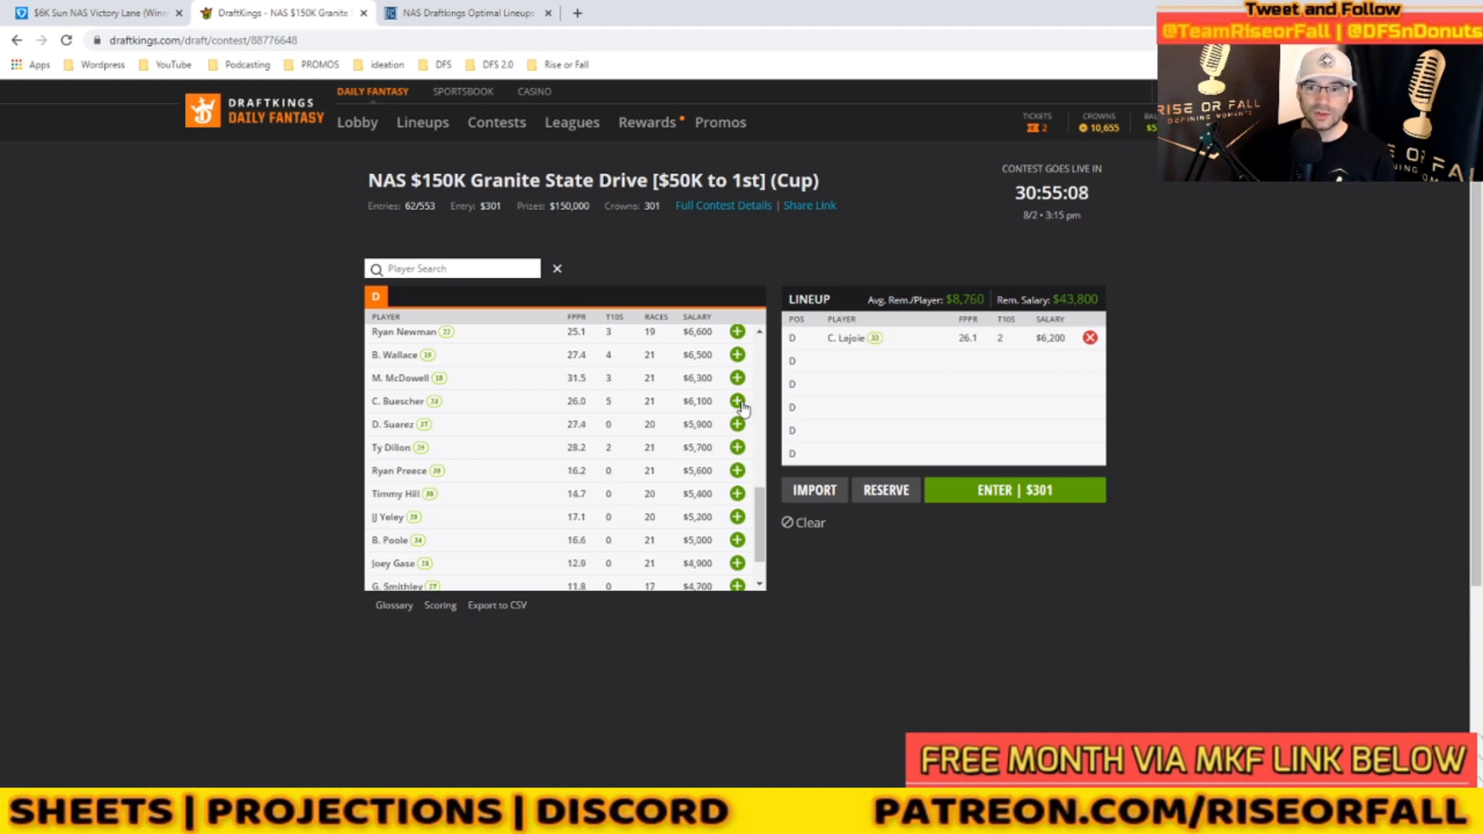
- Examine Daniel Suarez's race log for recent starts, finishes and fantasy points, and close his player card
left_click(393, 424)
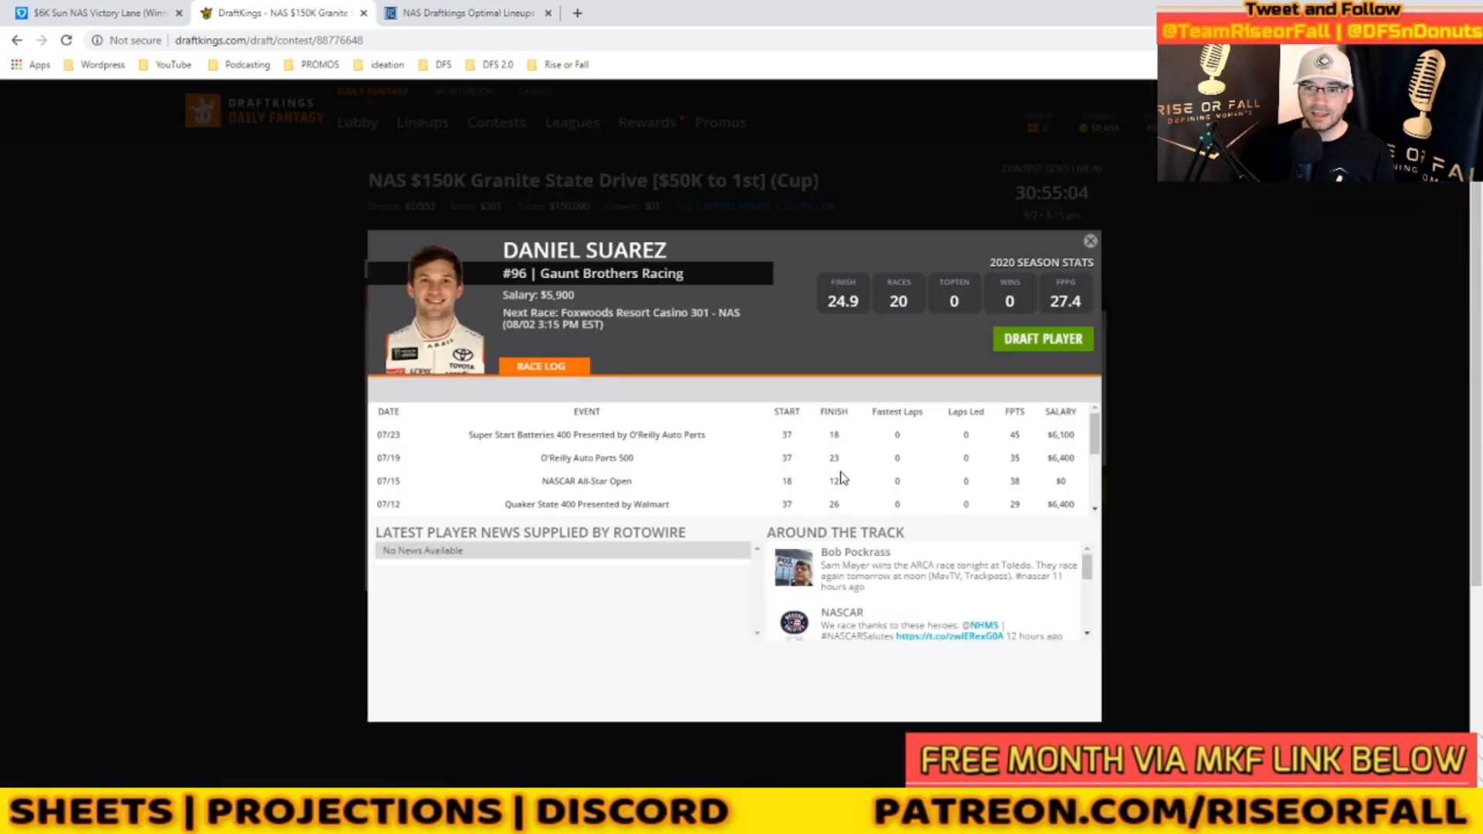
scroll(845, 493, "down", 1)
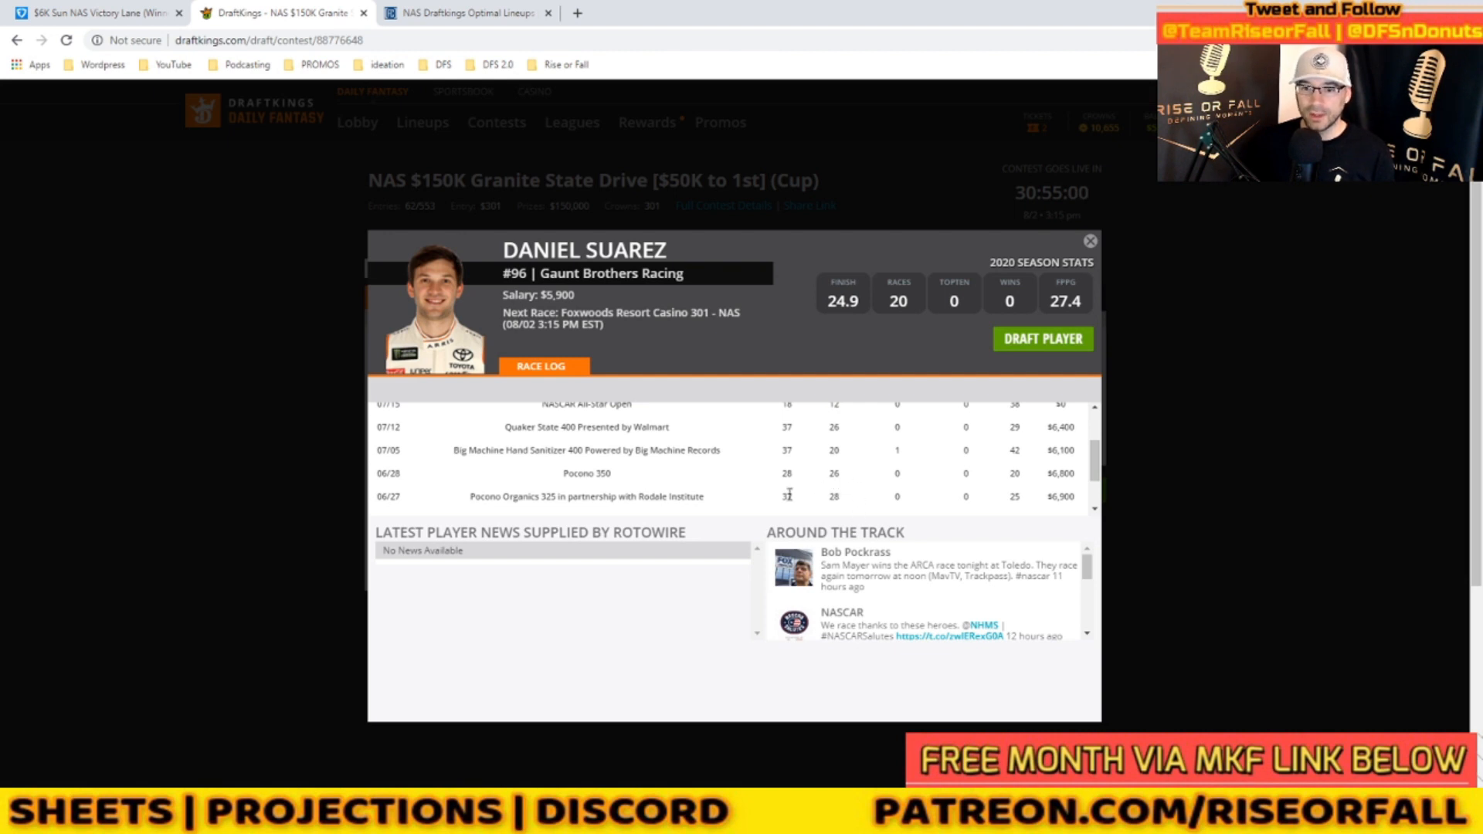
left_click_drag(833, 426, 840, 427)
left_click_drag(826, 497, 858, 499)
left_click_drag(984, 493, 1022, 502)
left_click(1022, 489)
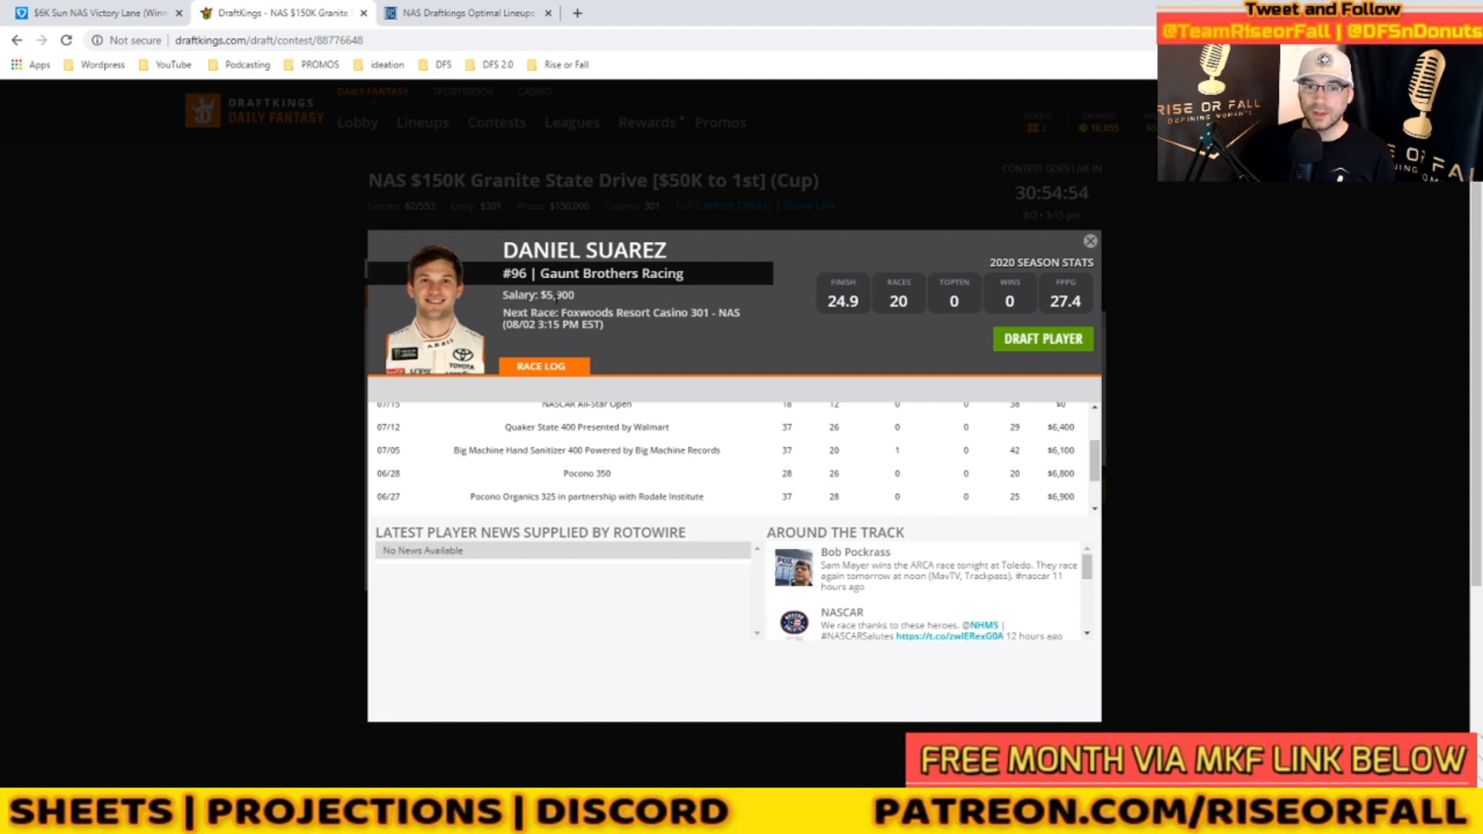
left_click(1090, 241)
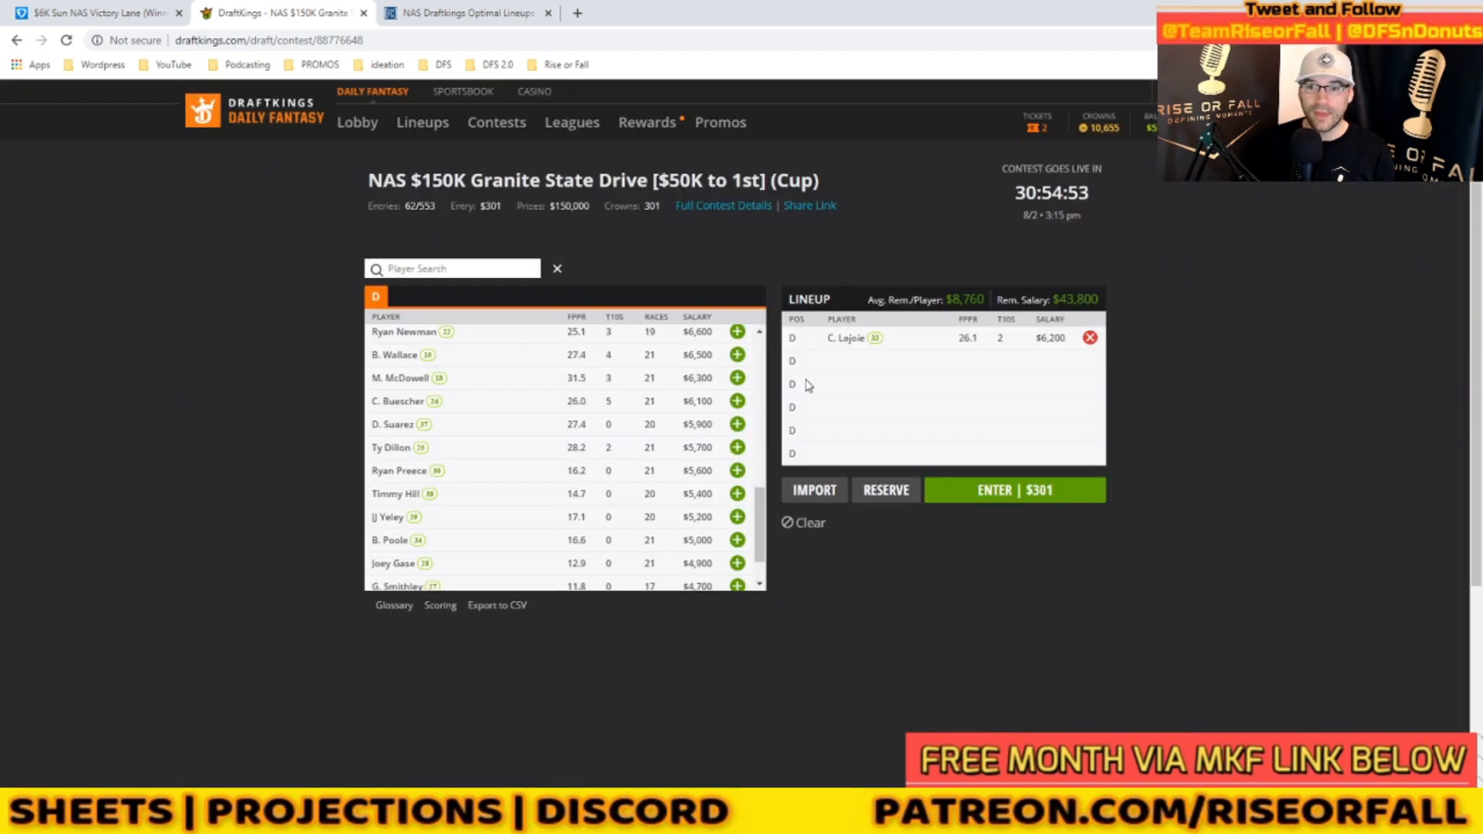
- Examine Corey LaJoie's race log for starting positions and fantasy points across recent races, and close his player card
left_click(836, 341)
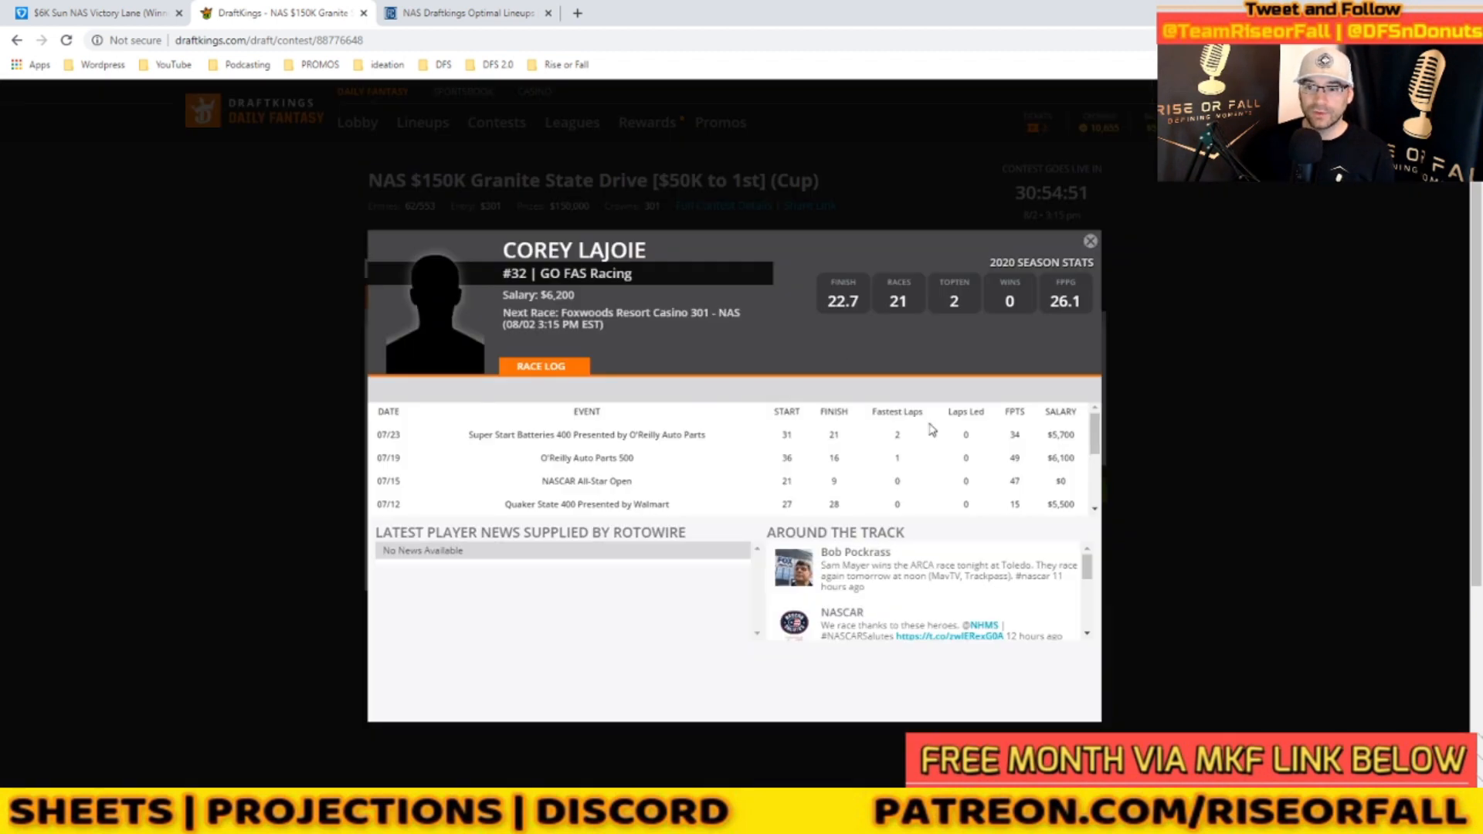
left_click_drag(1009, 434, 1018, 454)
scroll(1019, 475, "down", 3)
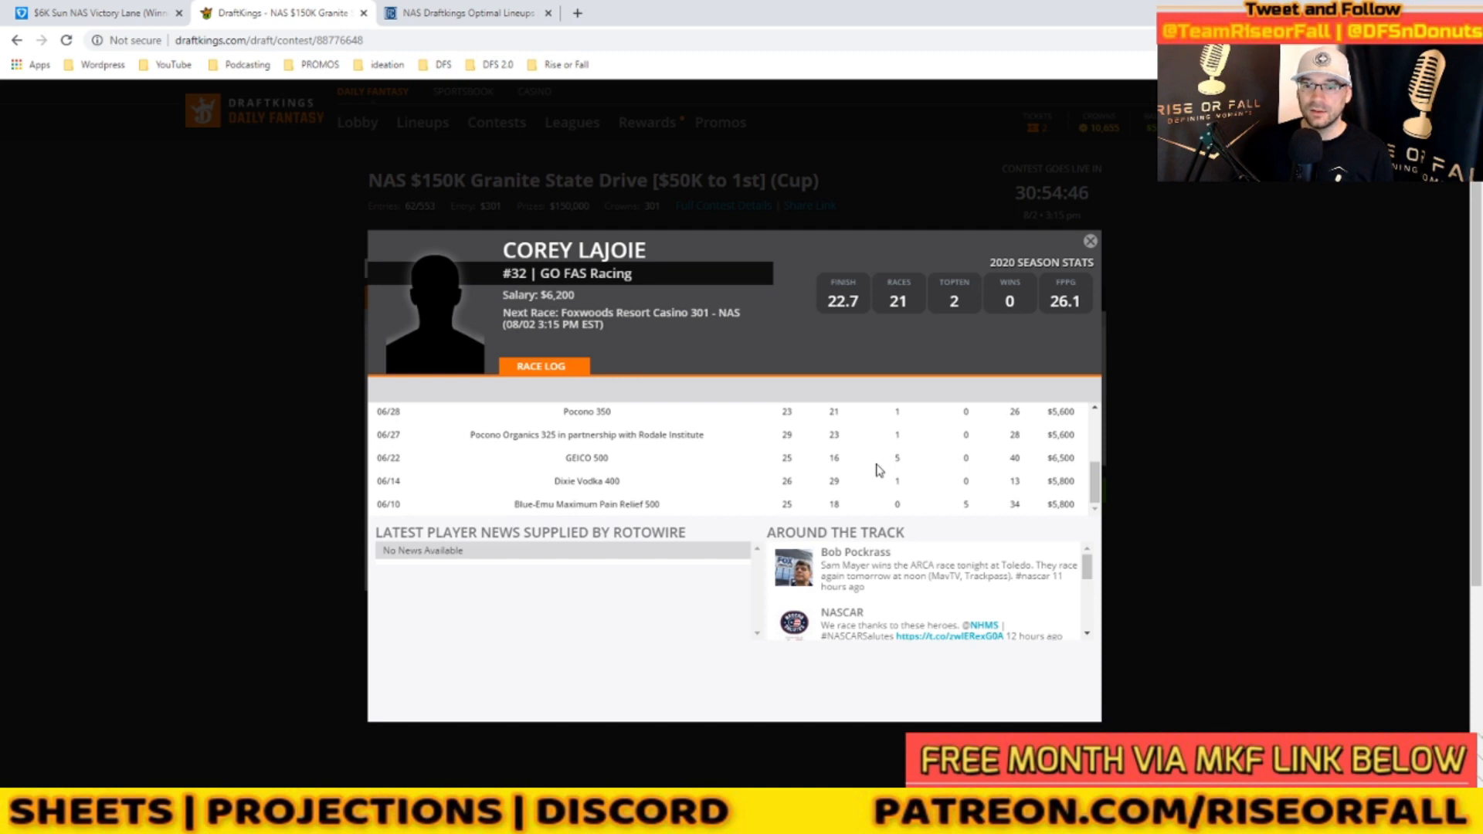
scroll(803, 447, "up", 4)
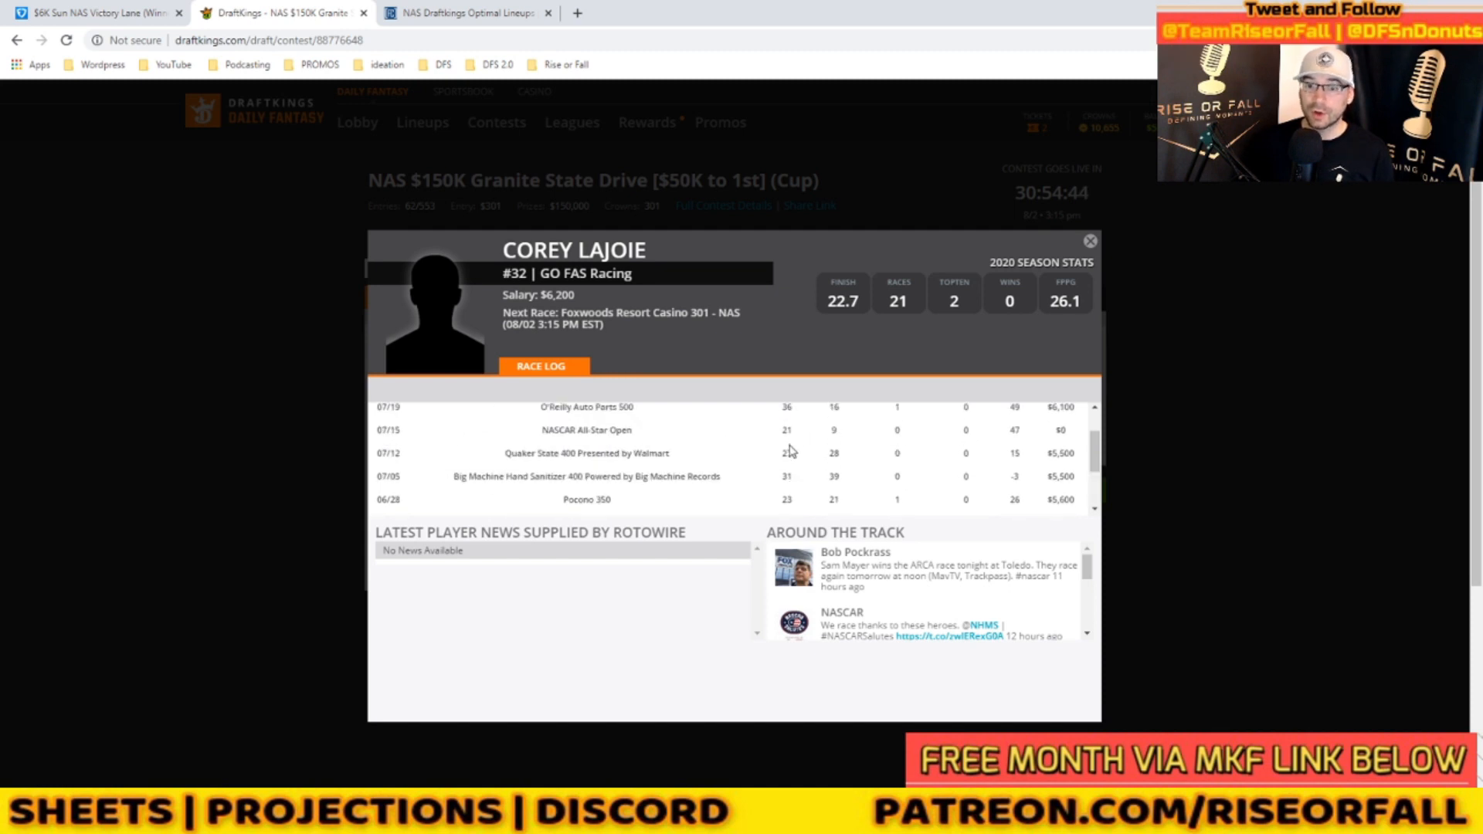
left_click(1090, 242)
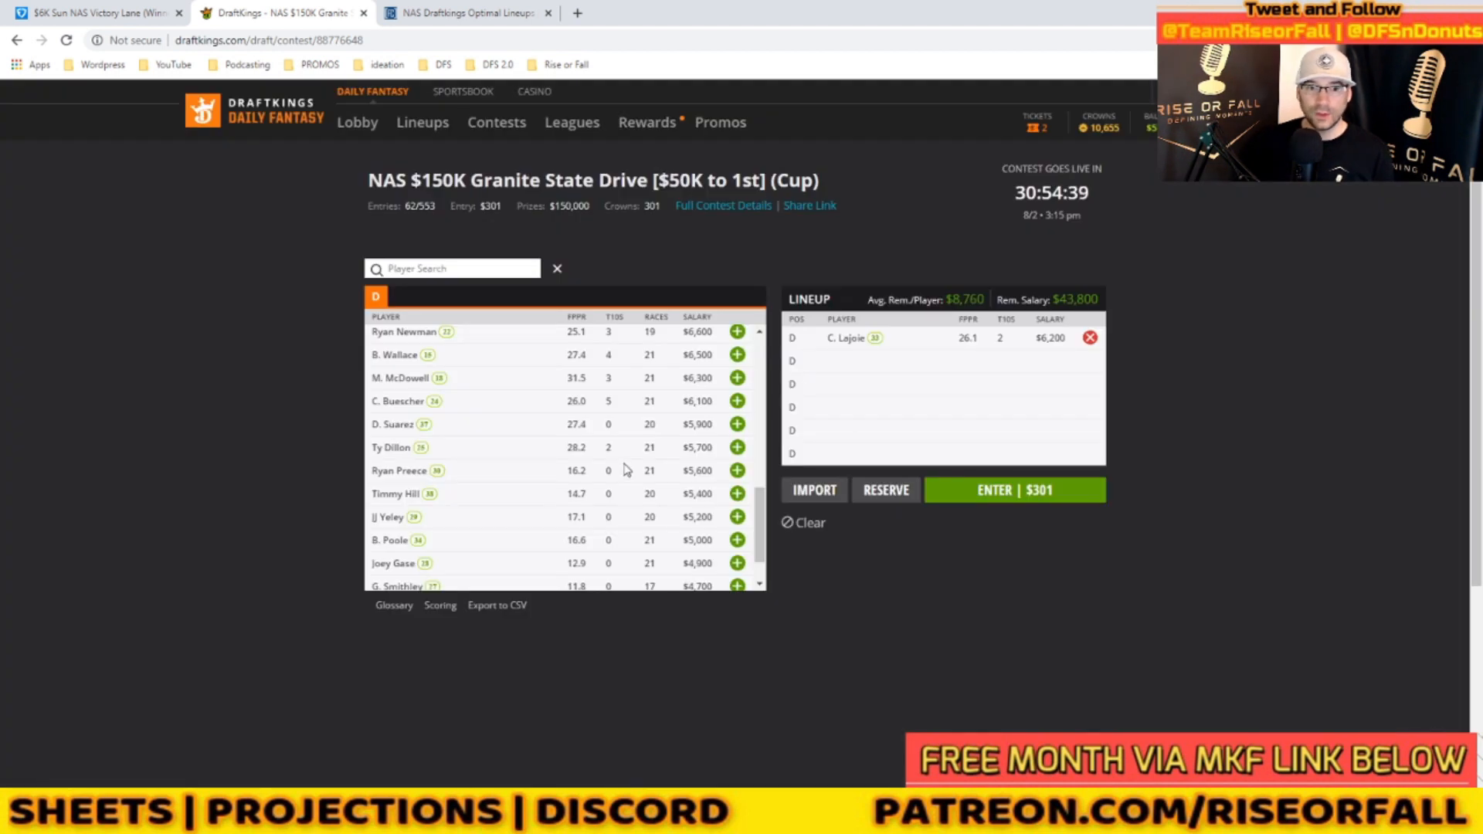
- Add C. Bell, M. Truex Jr and Ryan Blaney to the lineup from the high-salary drivers
scroll(624, 472, "up", 2)
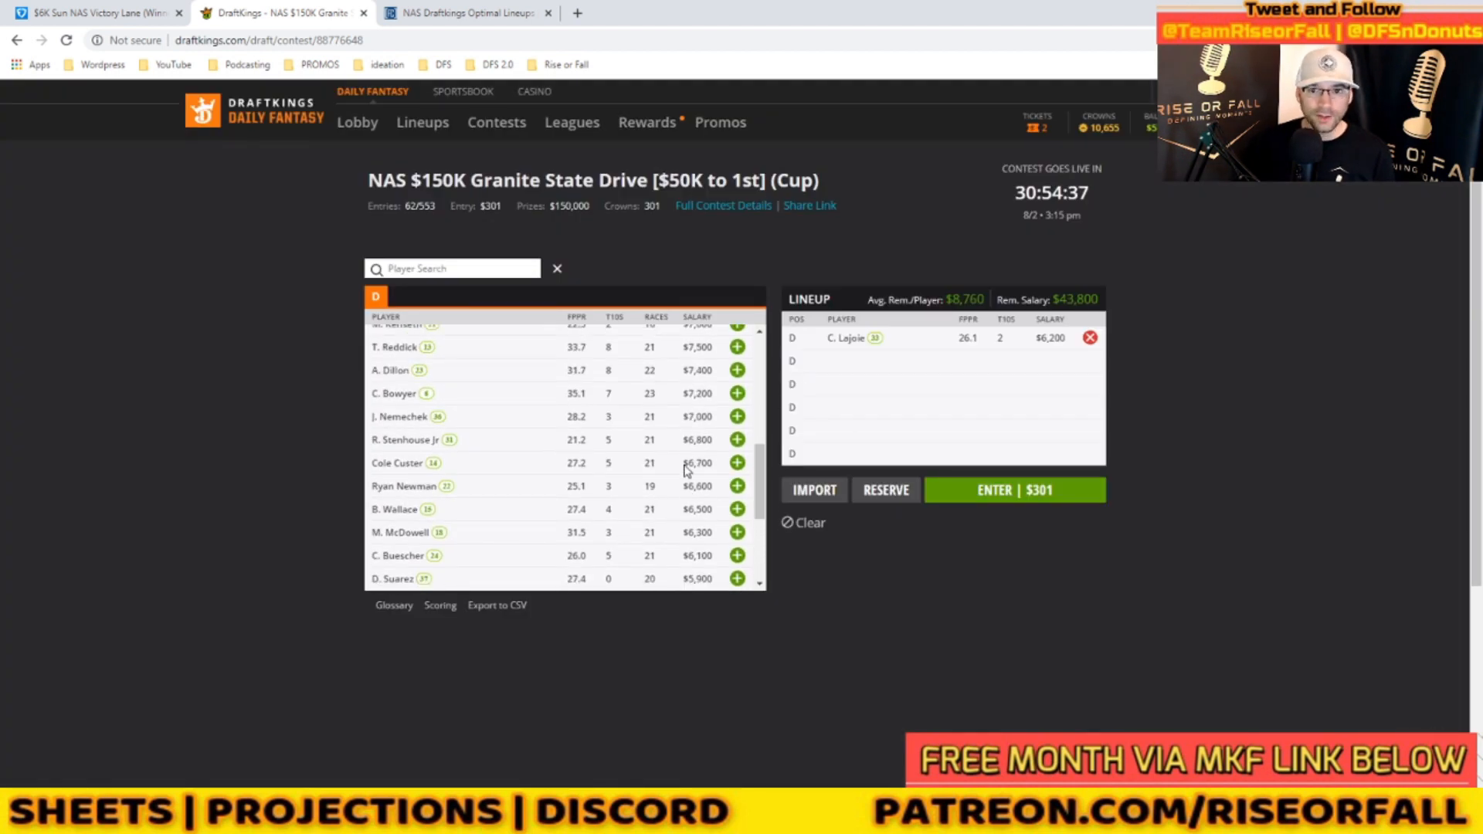
scroll(664, 473, "up", 1)
scroll(665, 464, "up", 3)
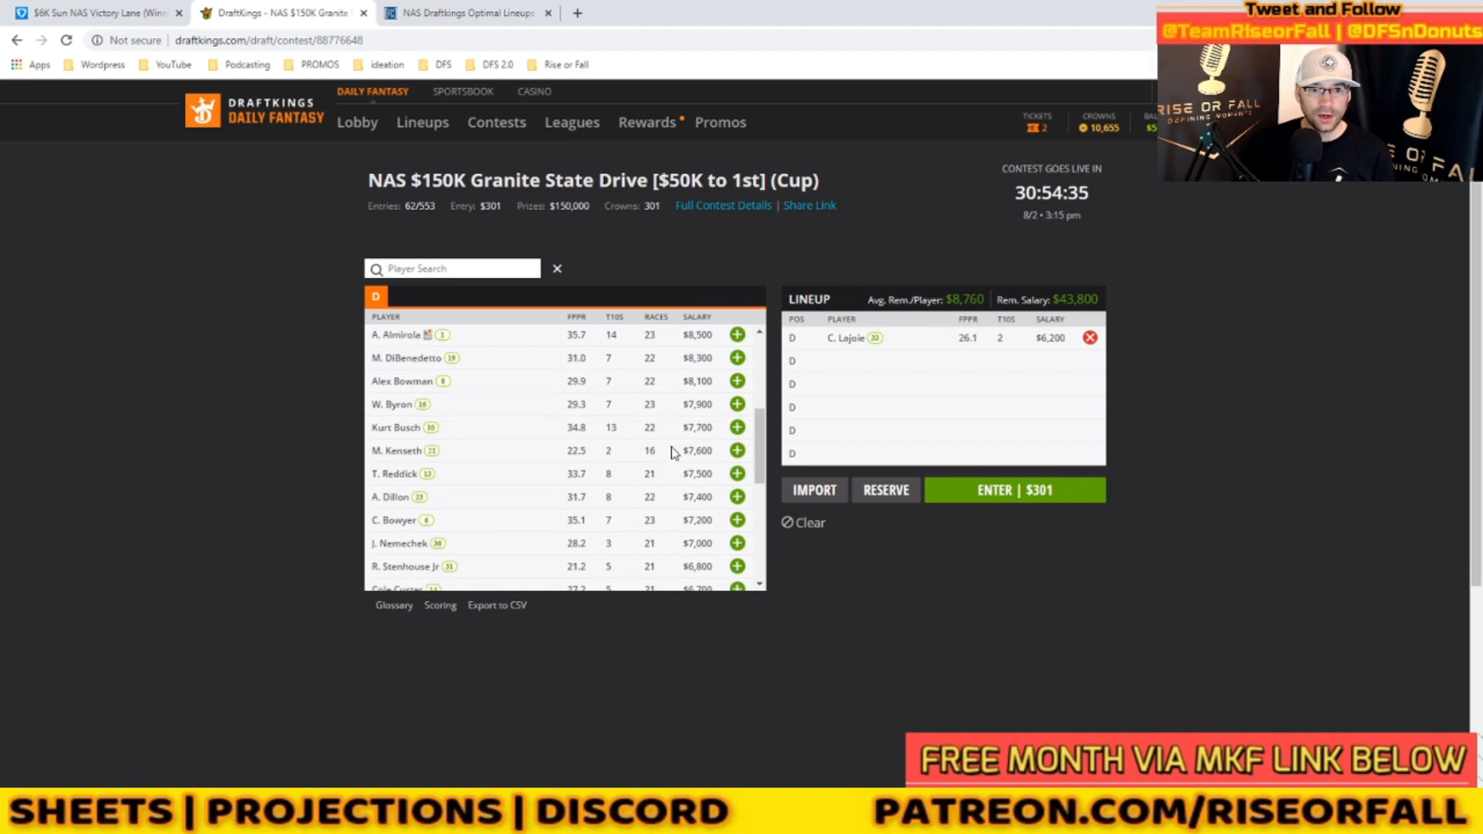
scroll(679, 430, "up", 1)
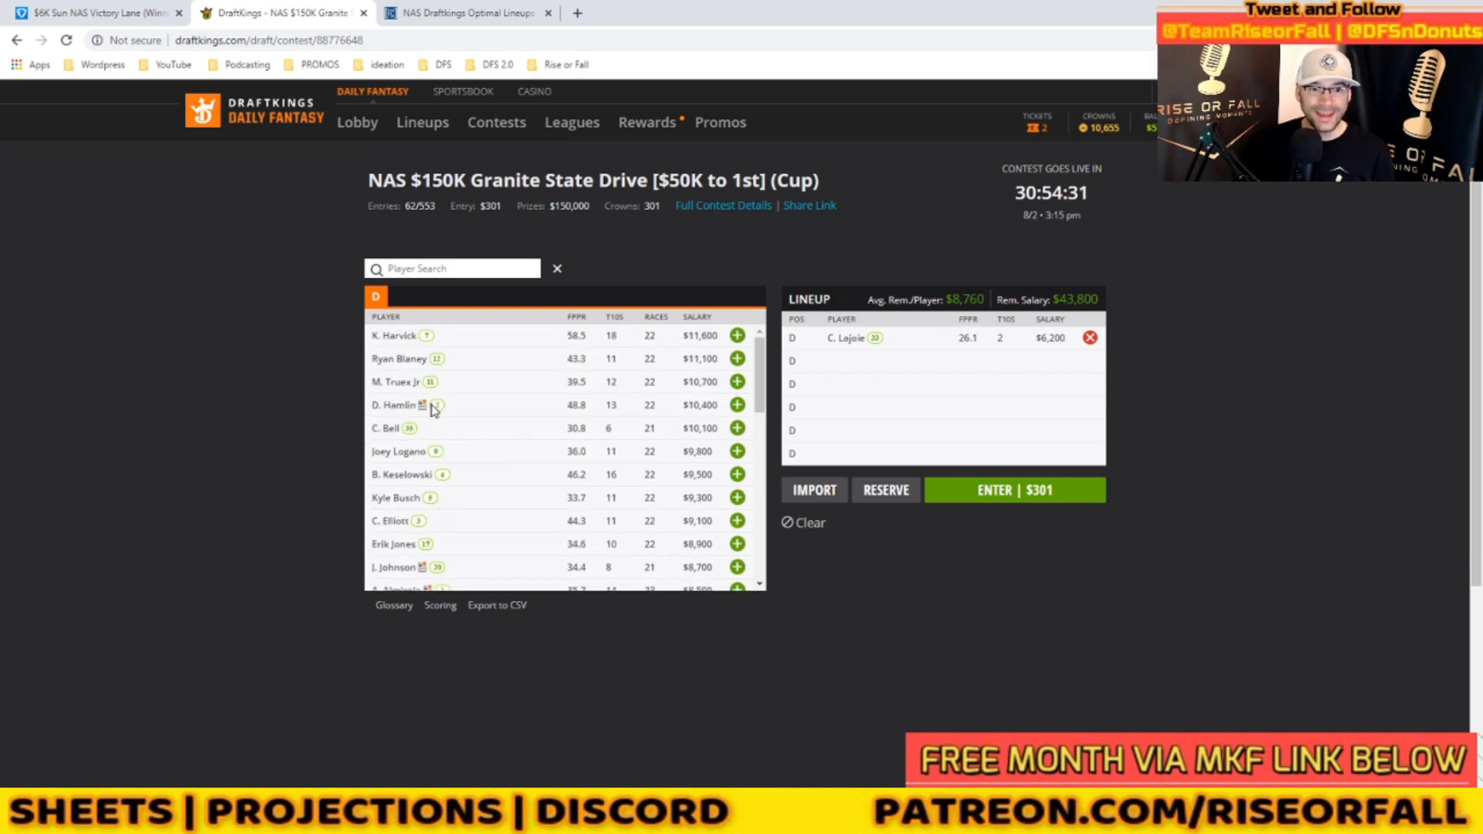
left_click(737, 428)
left_click(738, 381)
left_click(738, 360)
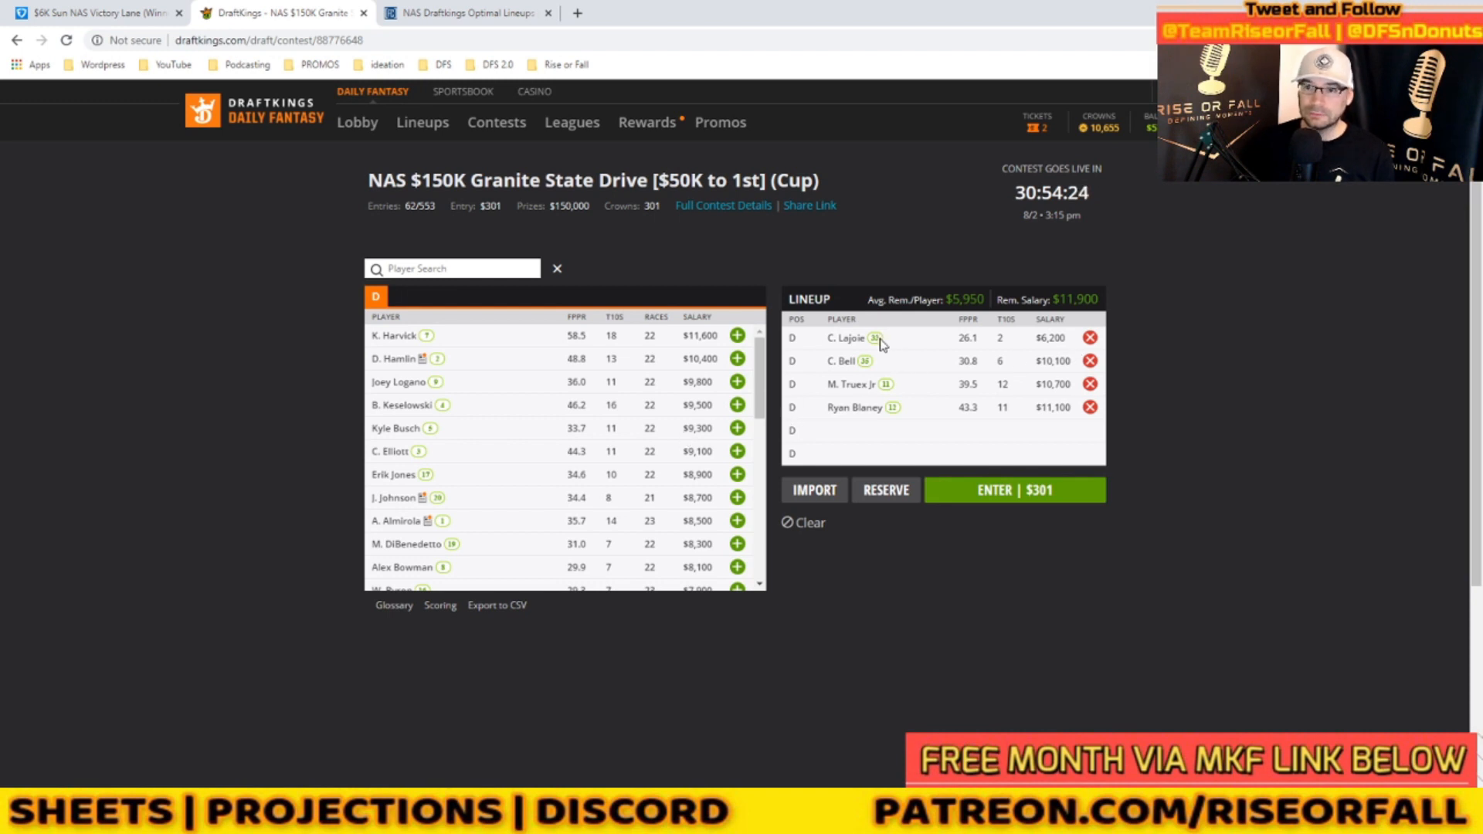
- Try D. Suarez and, in his place, C. Buescher as the fifth driver, removing each from the lineup
scroll(649, 421, "down", 5)
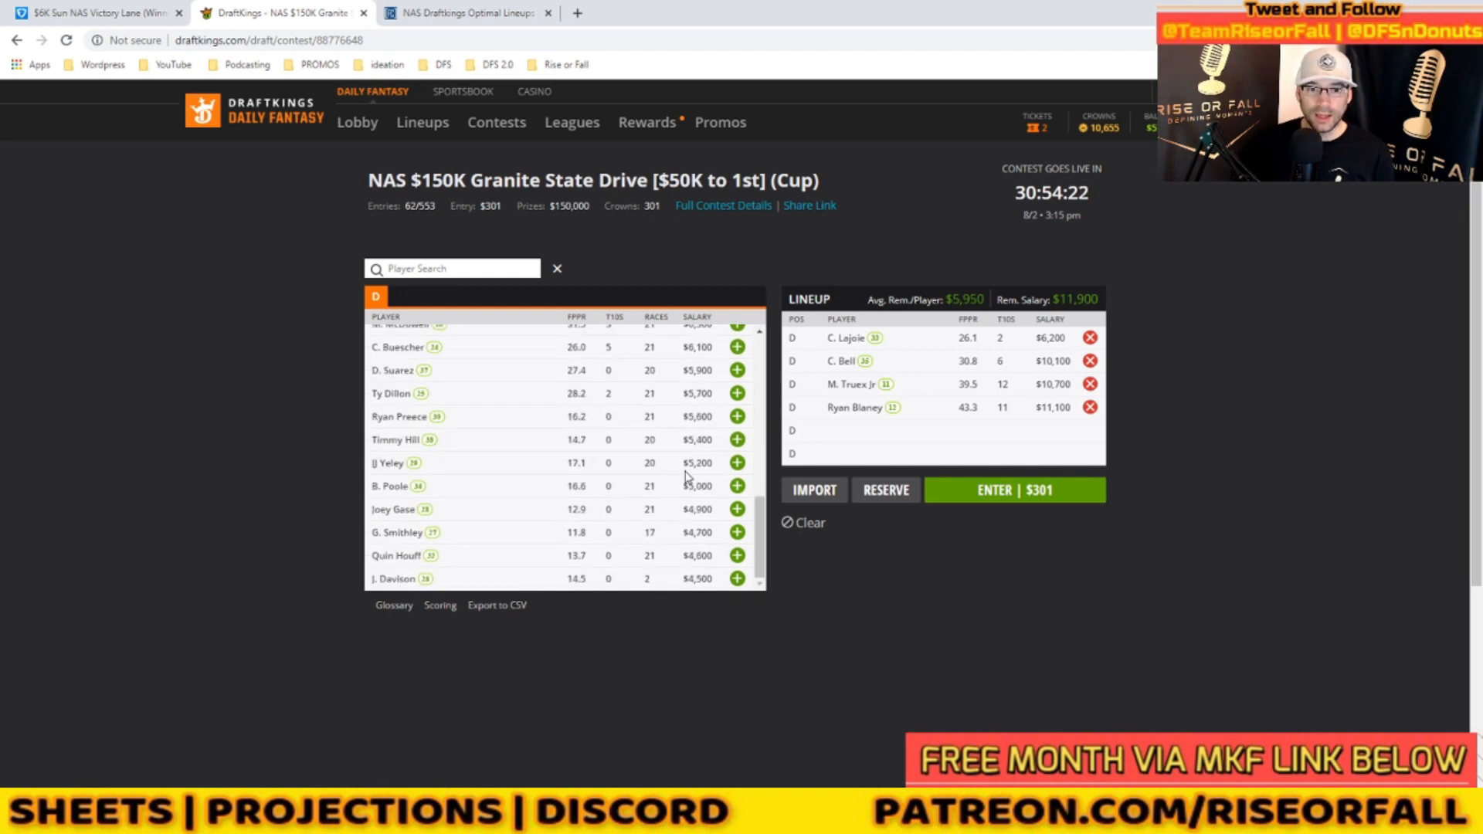
scroll(703, 451, "up", 1)
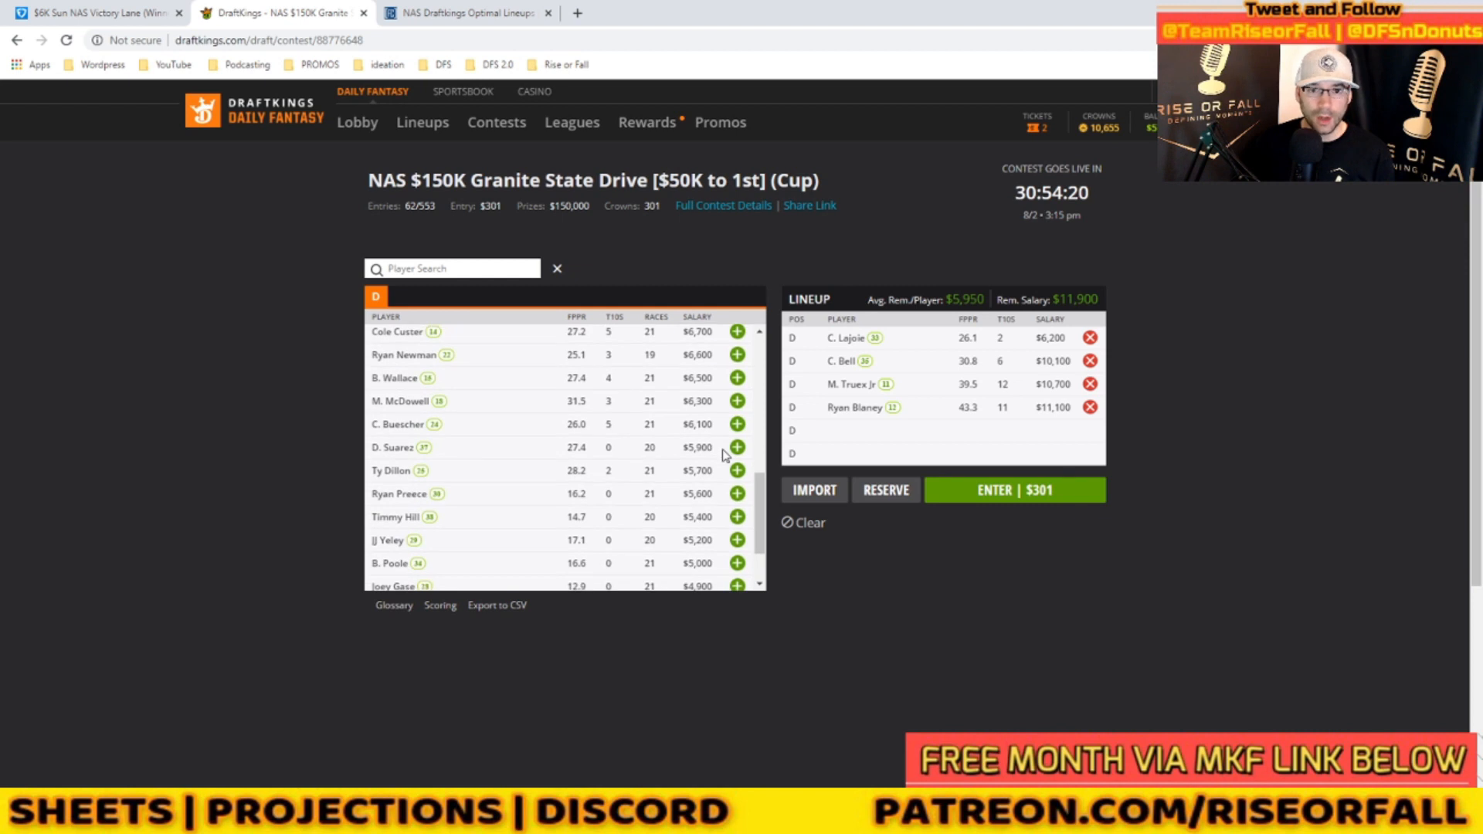
left_click(738, 447)
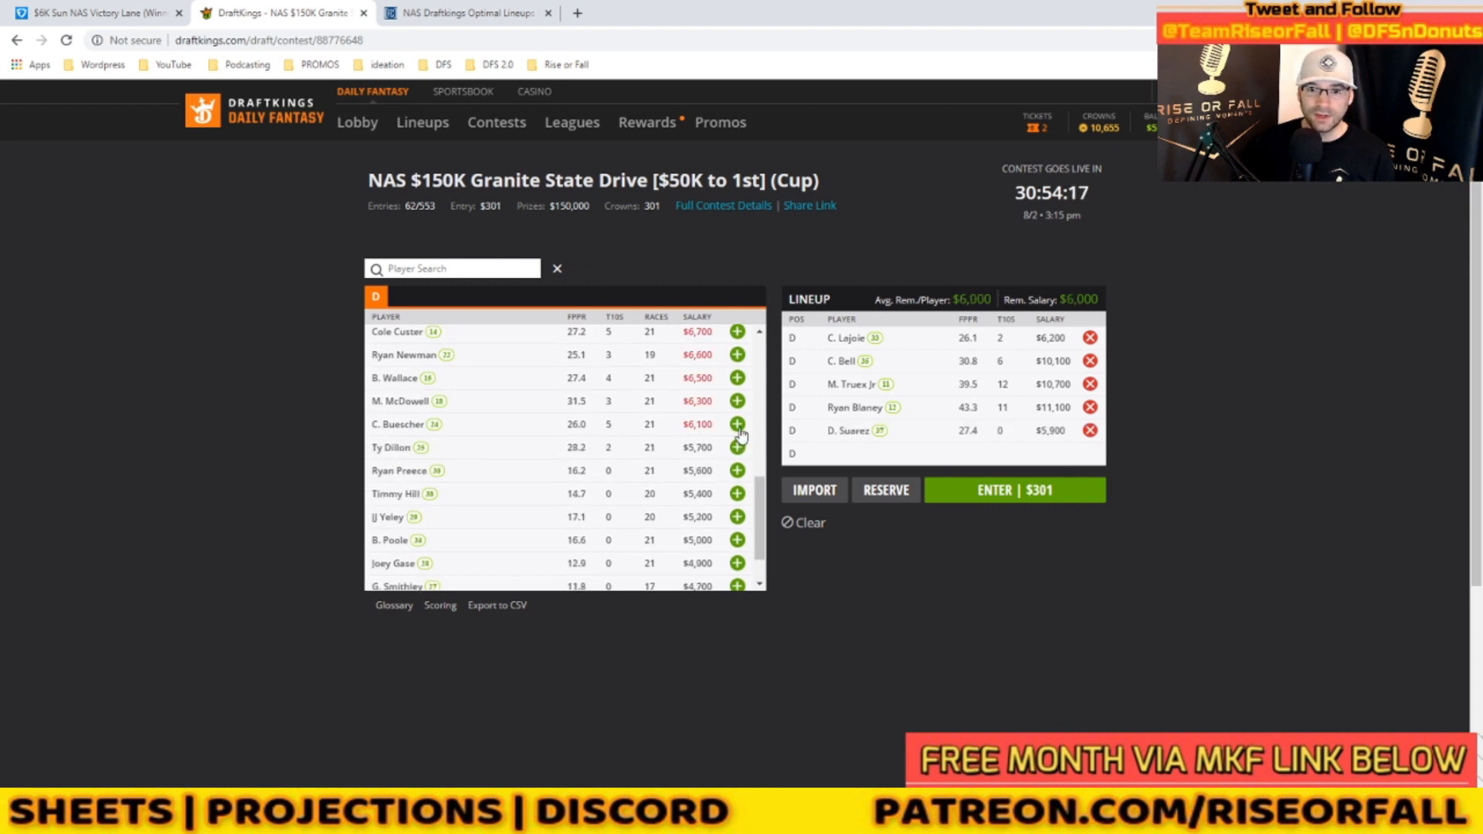
left_click(1090, 430)
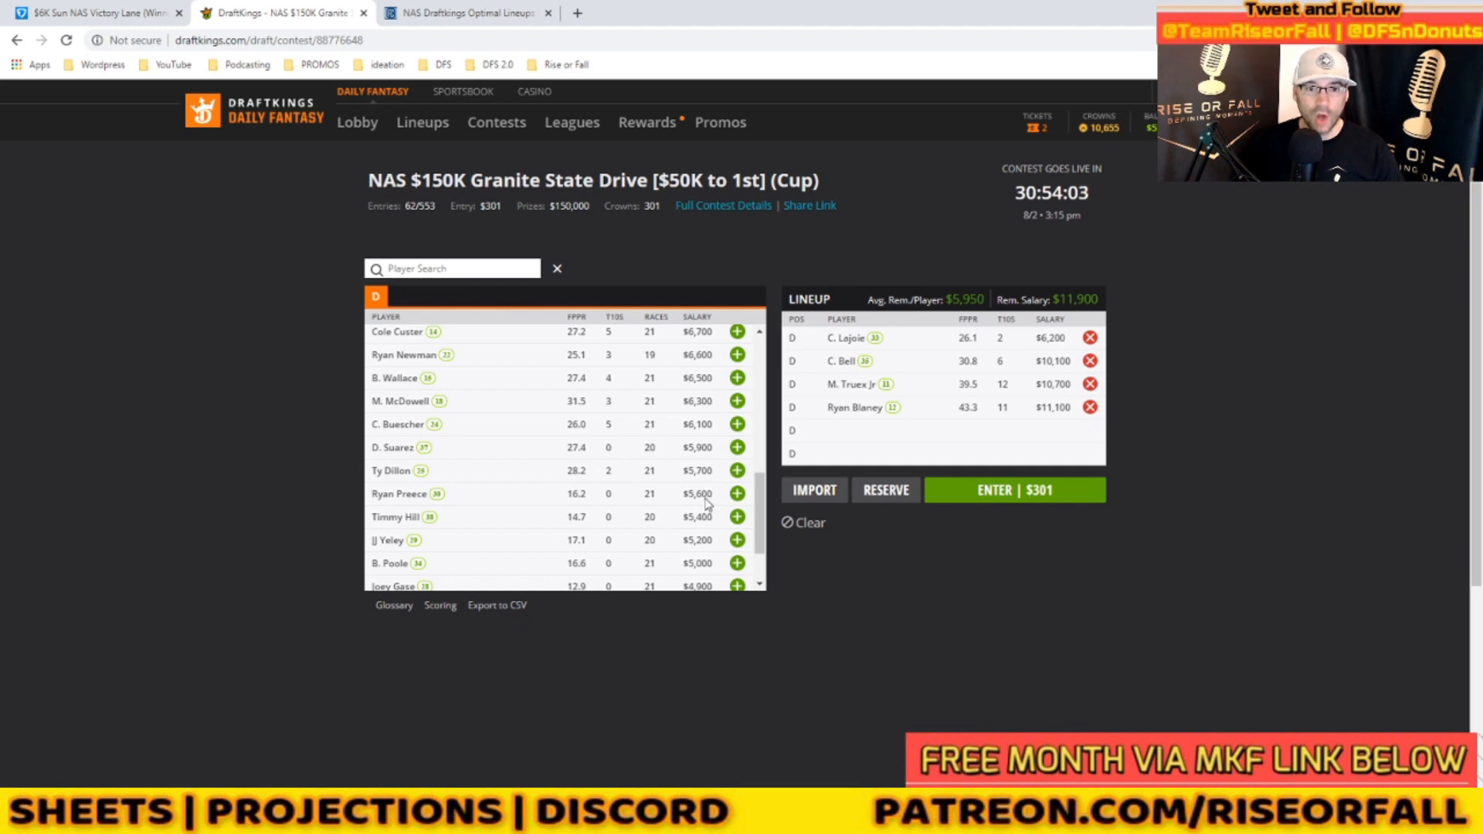
left_click(738, 424)
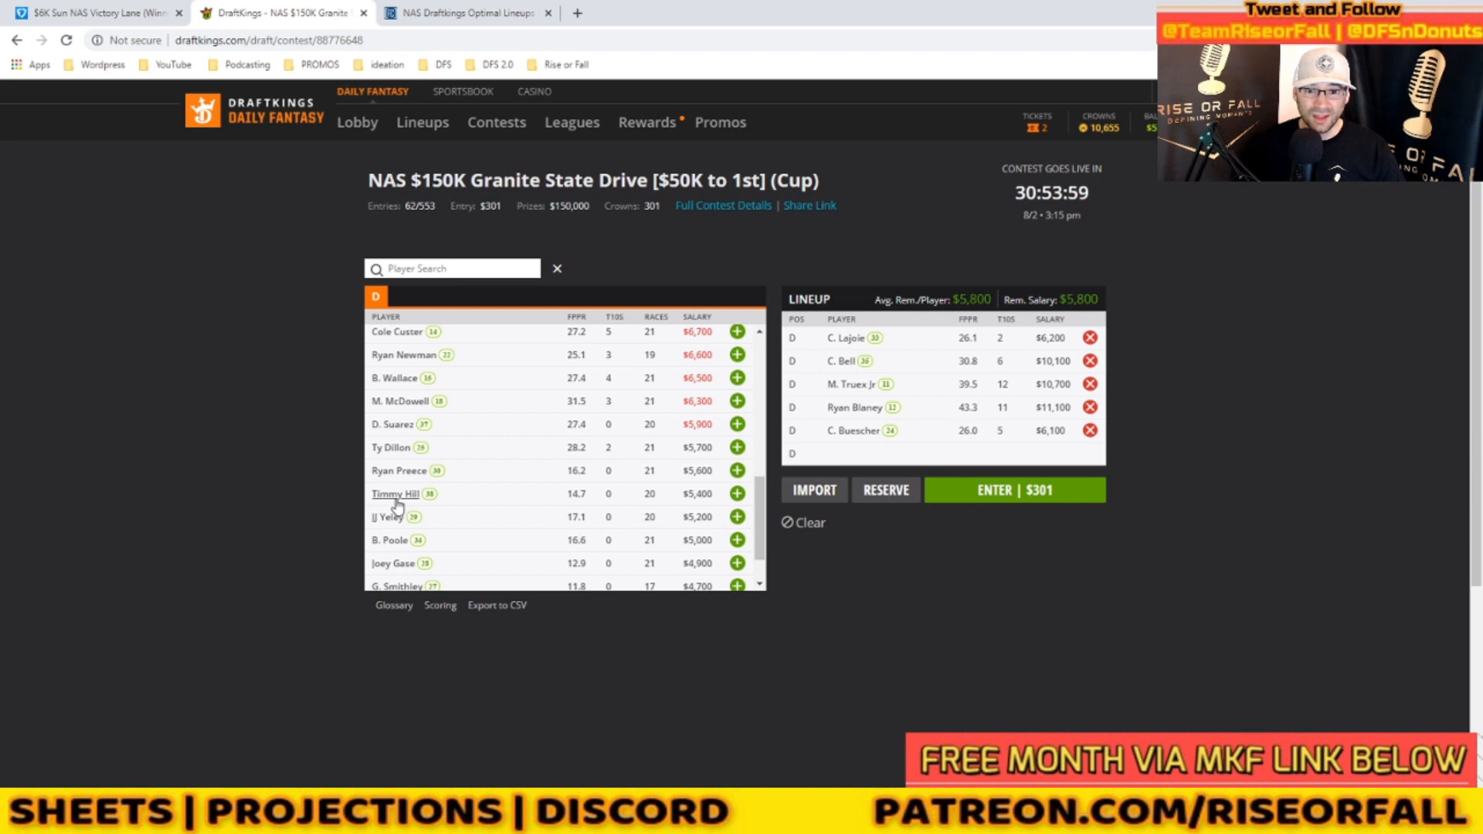
left_click(1090, 431)
- Replace C. Bell in the lineup with M. Kenseth
scroll(688, 419, "up", 6)
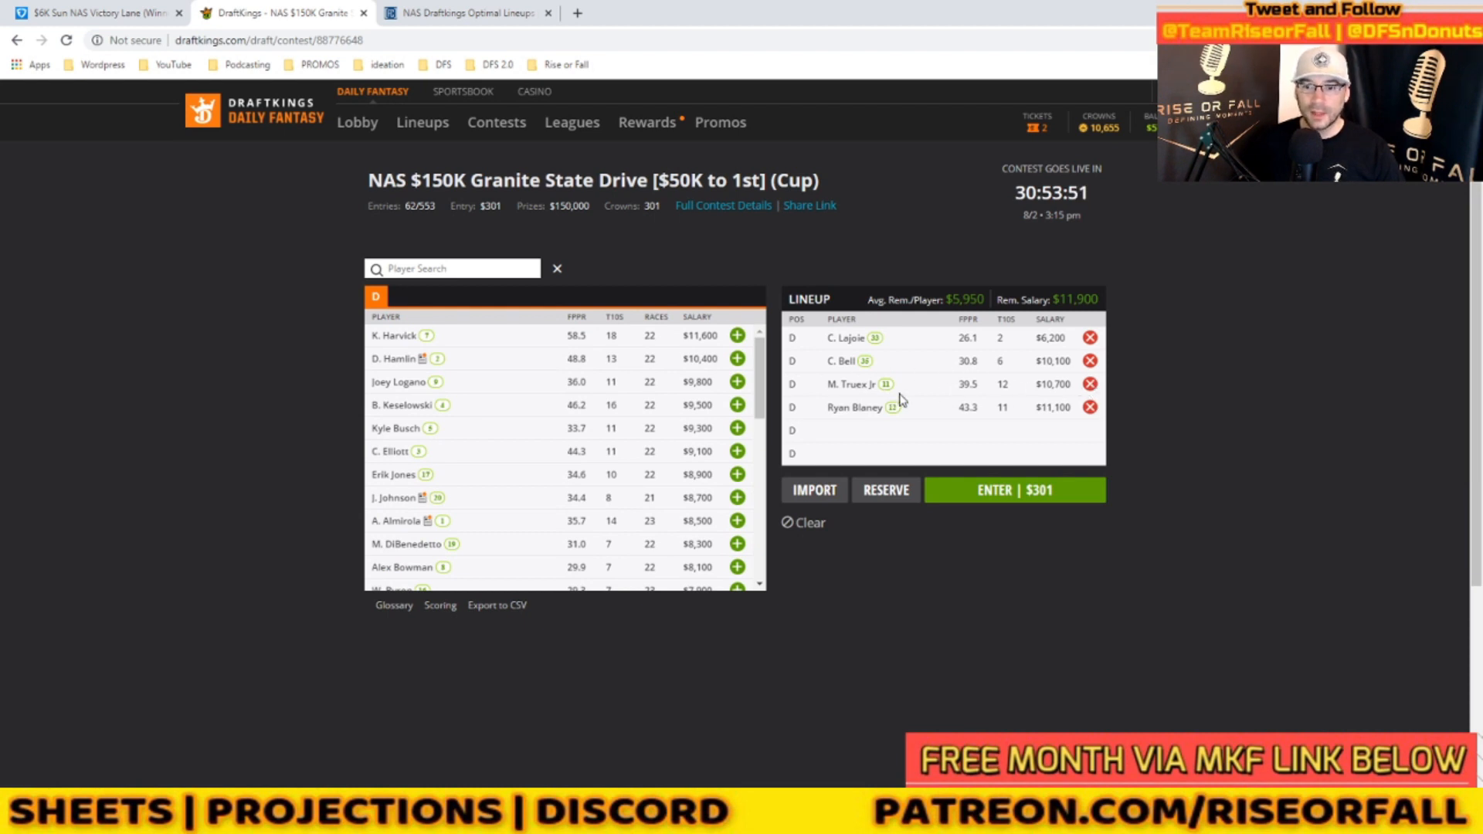
left_click(1090, 362)
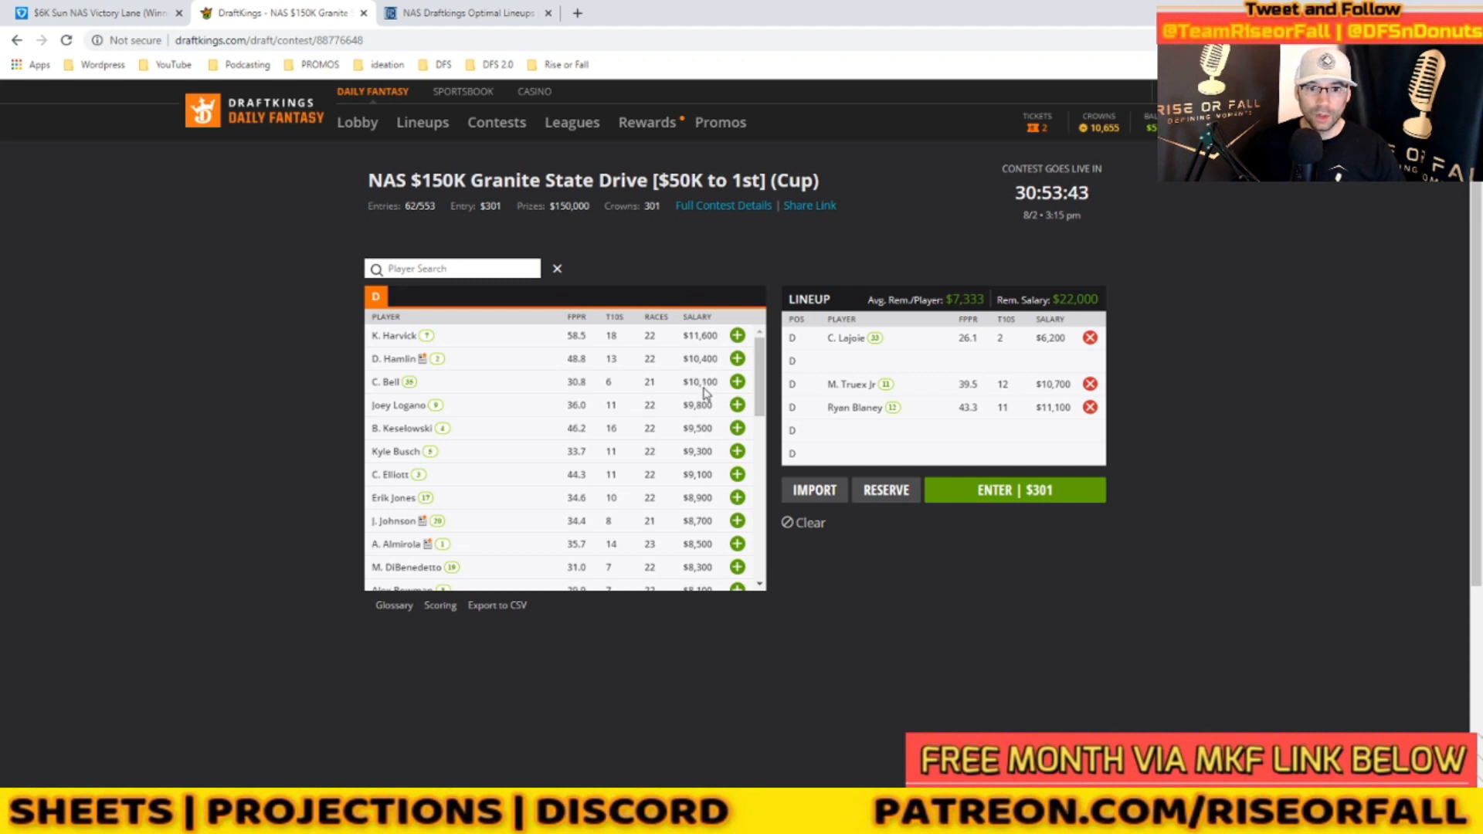
scroll(669, 466, "down", 3)
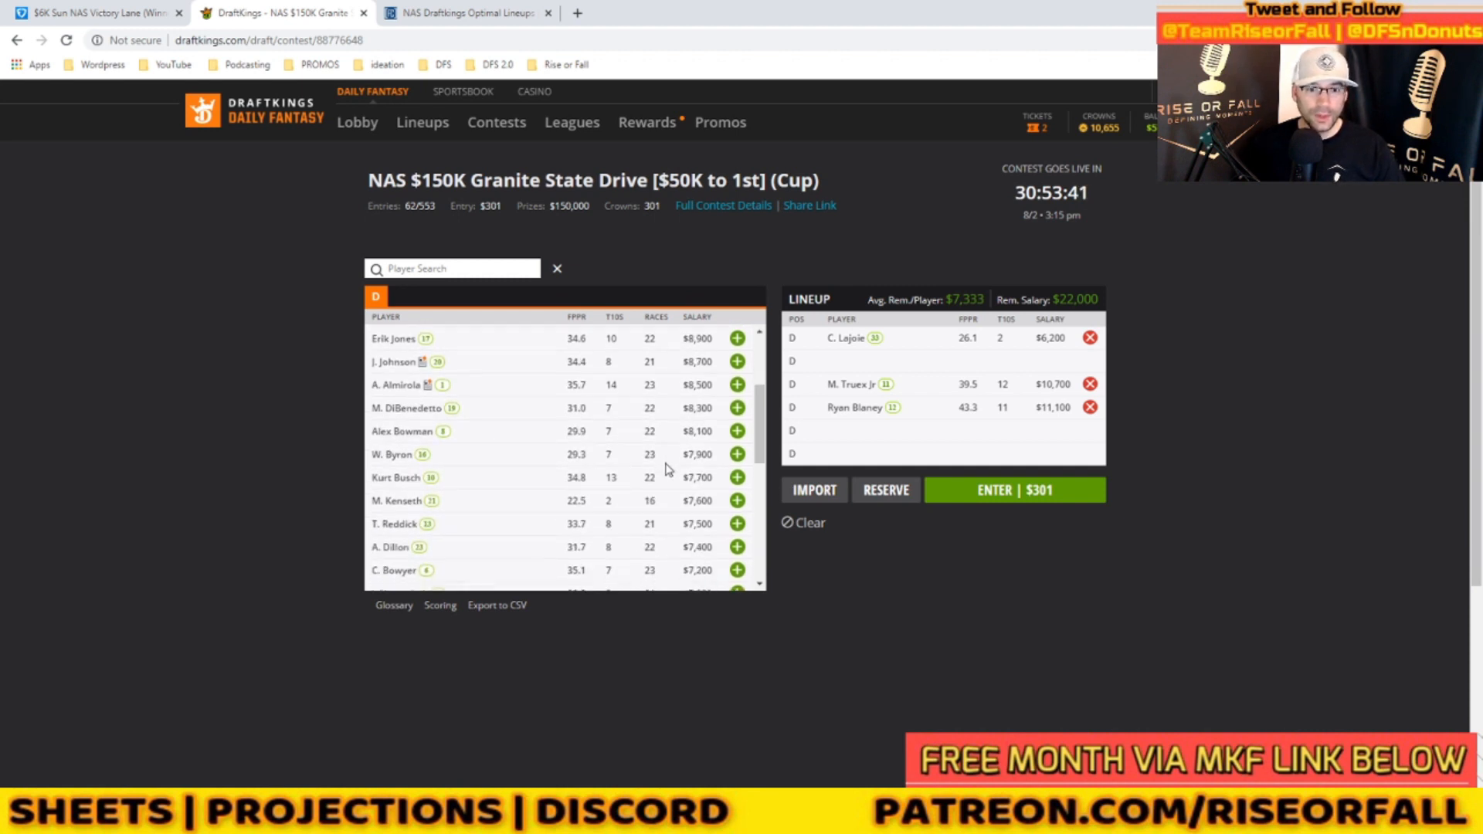
left_click(738, 430)
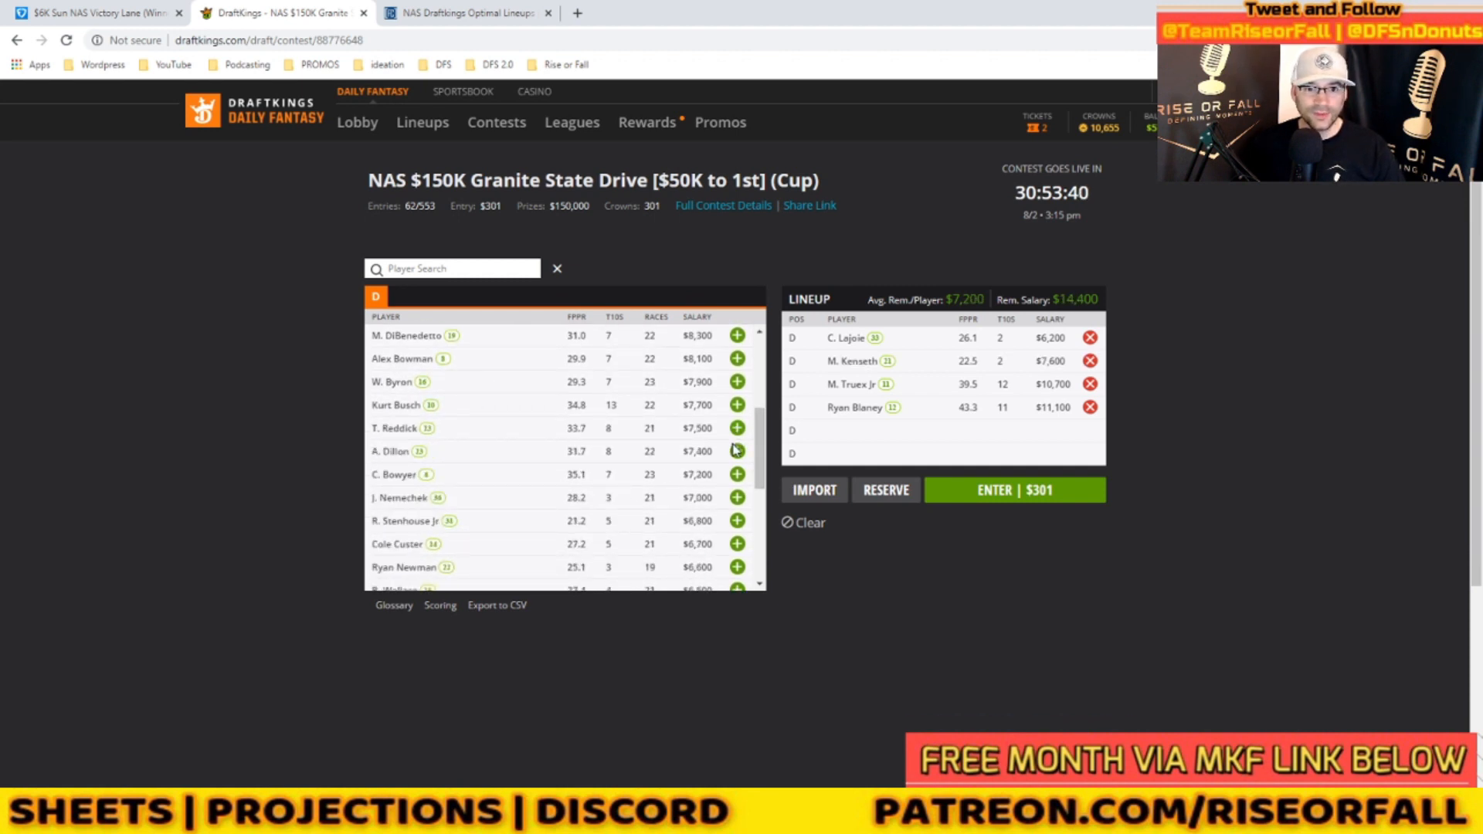
- Check J. Nemechek's player card from the driver list and close it
scroll(711, 475, "down", 2)
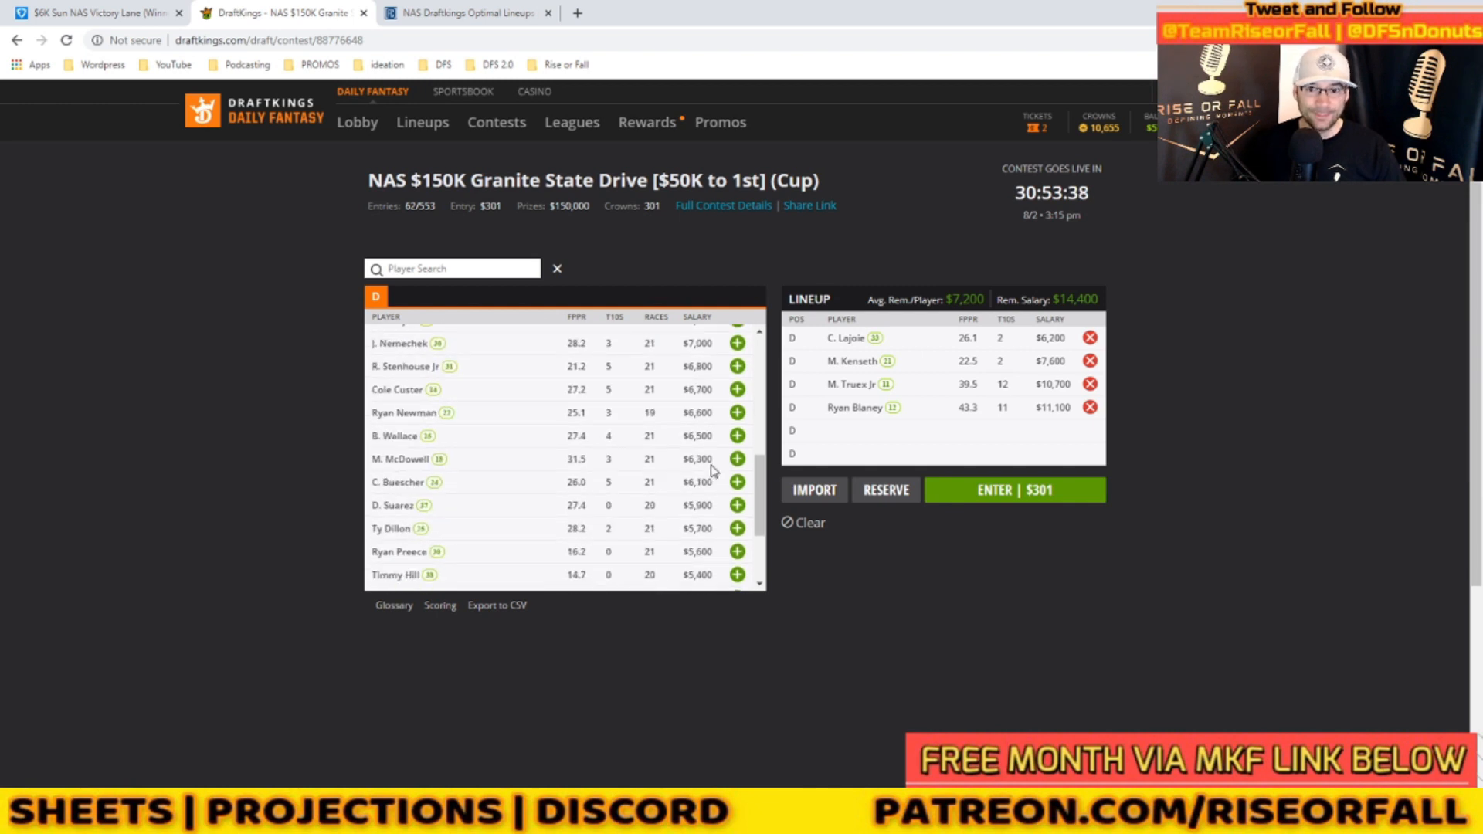
scroll(712, 470, "up", 1)
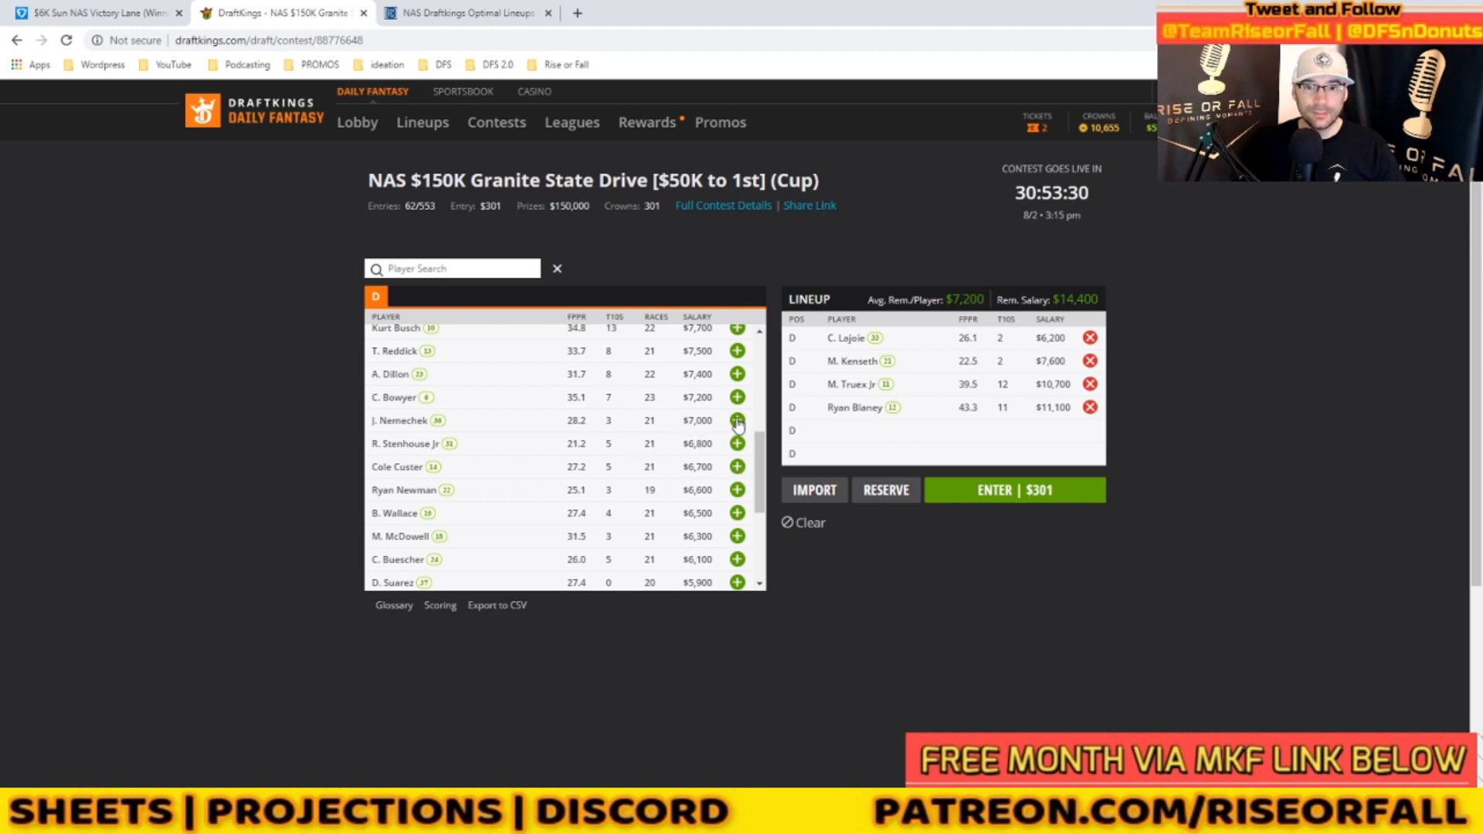
left_click(408, 422)
left_click(1090, 243)
- Switch to the Nascar CUP Study Hub workbook in Excel, check John Hunter Nemechek's row, and return to the DraftKings lineup
key("alt+Tab")
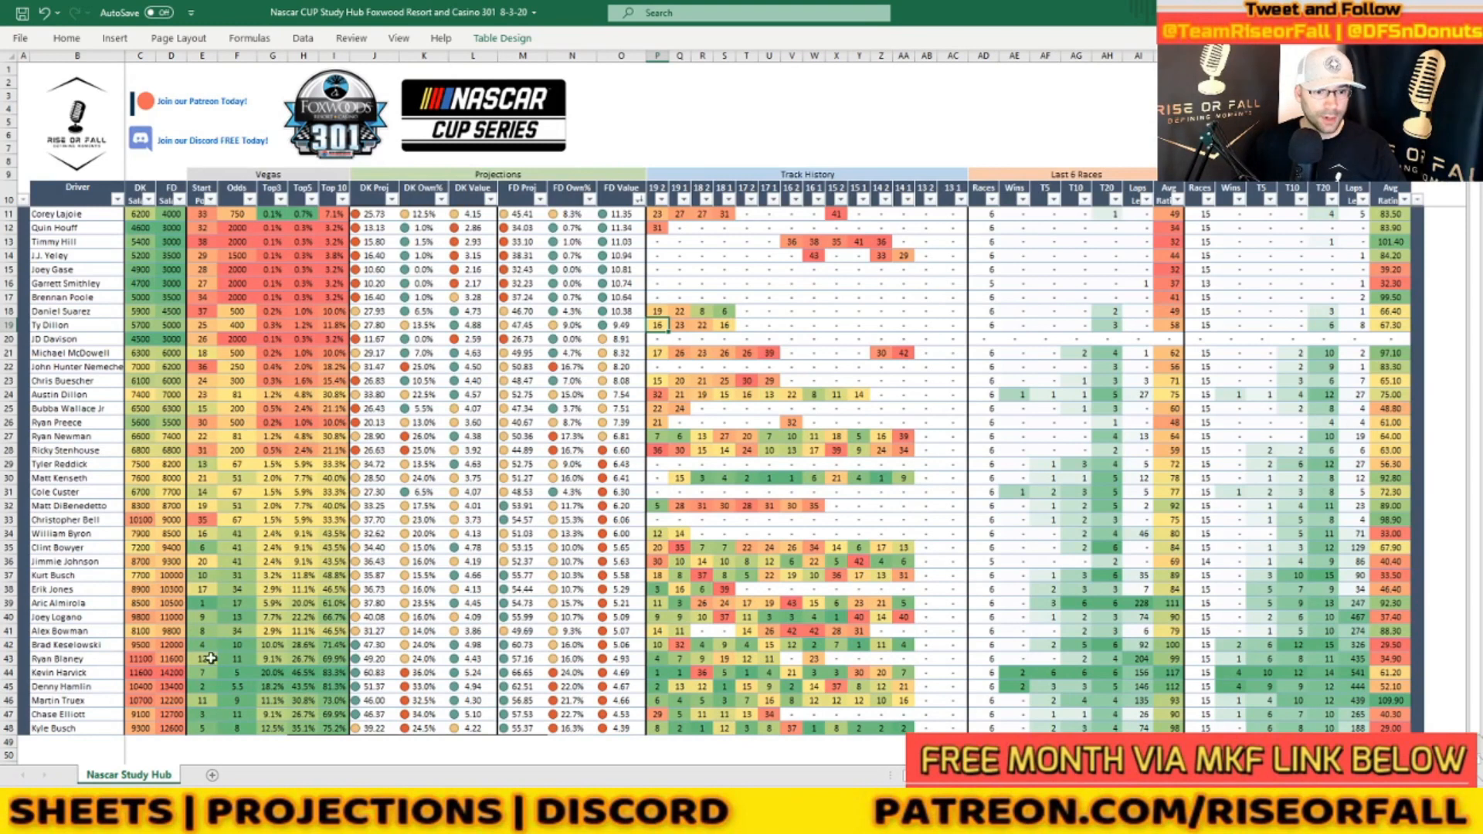
left_click(77, 366)
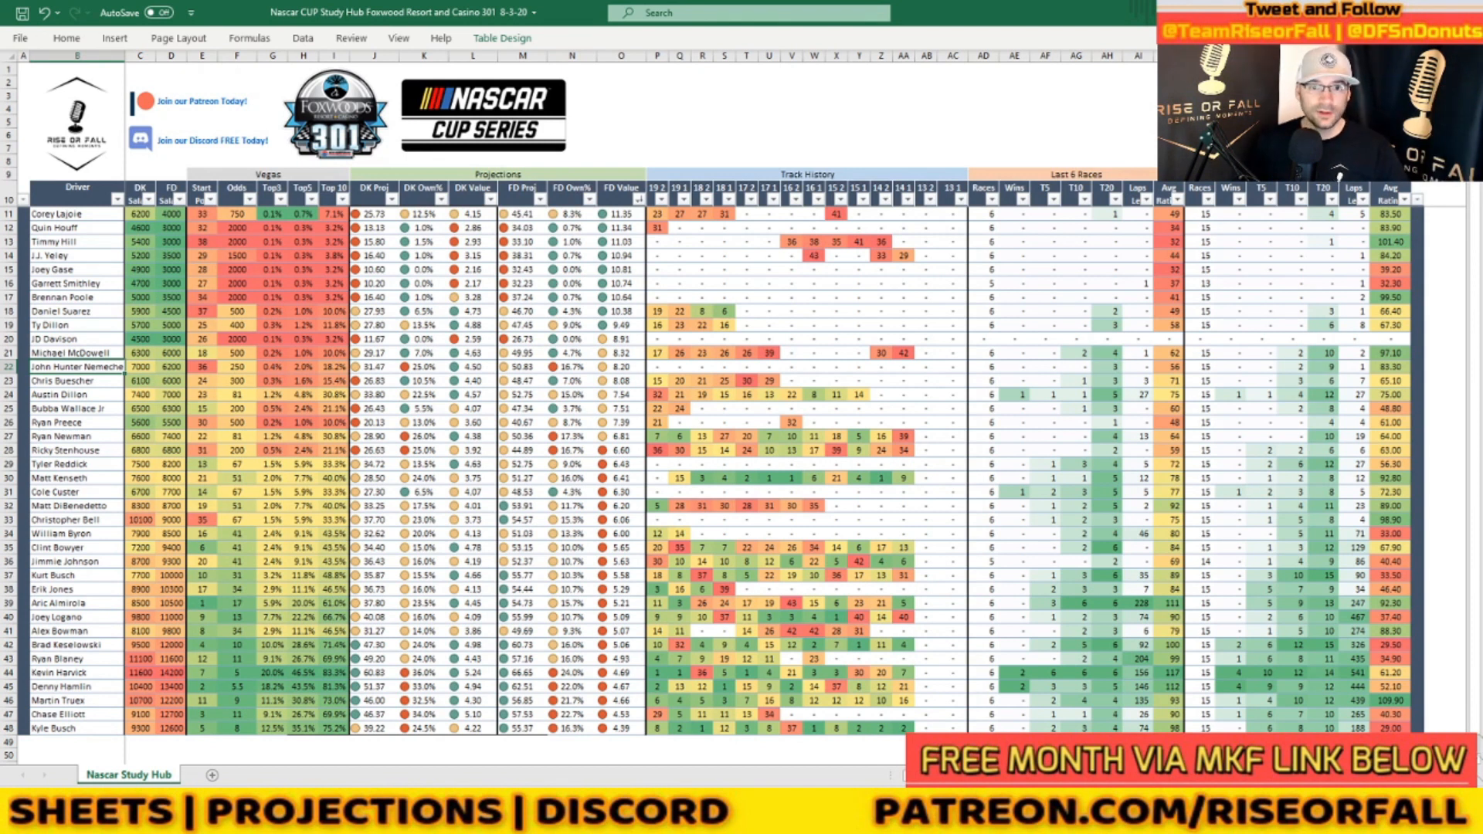
key("alt+Tab")
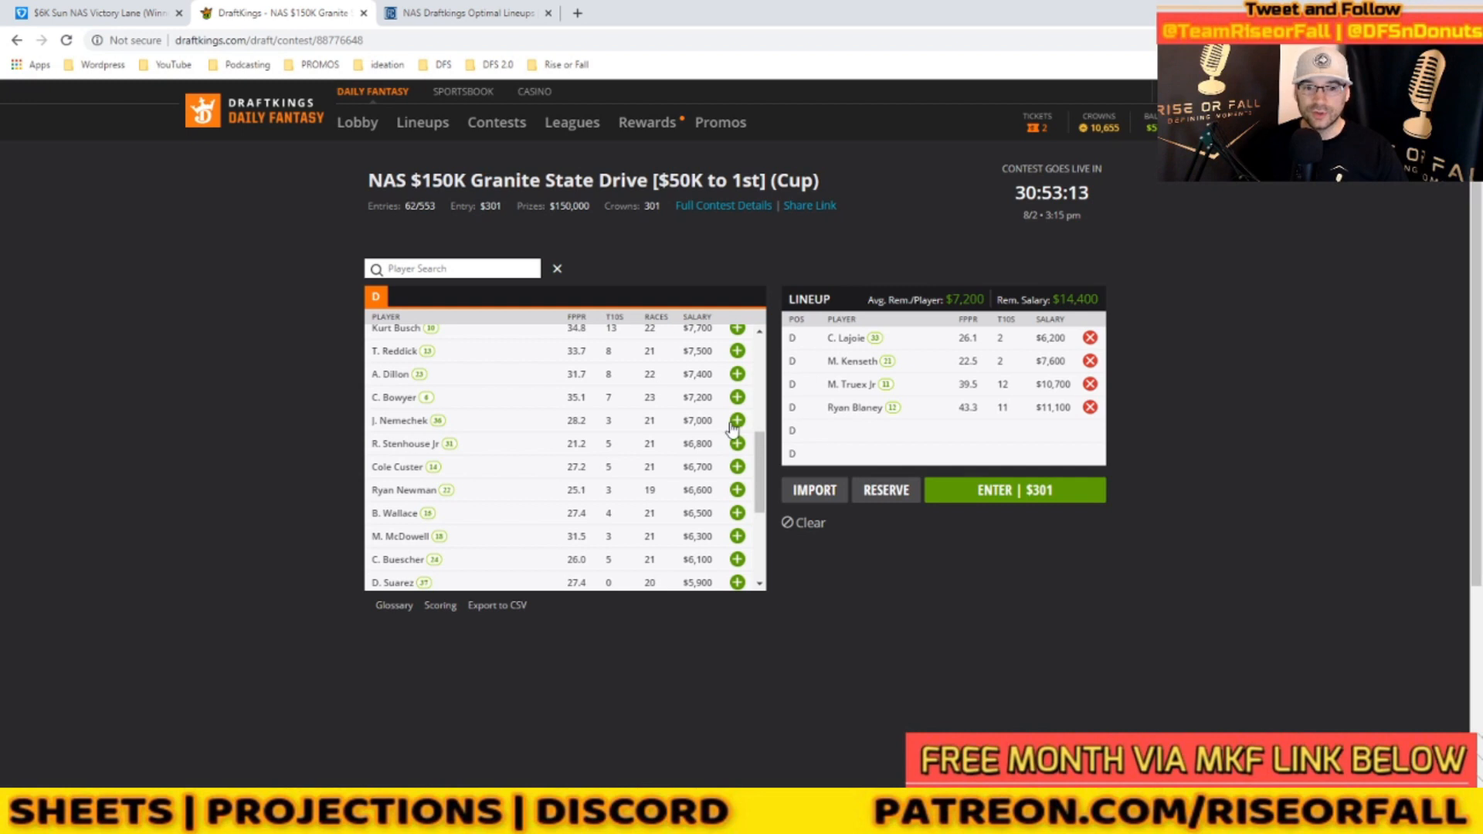
- Try J. Nemechek and A. Dillon in the last two lineup slots and remove both drivers
left_click(737, 421)
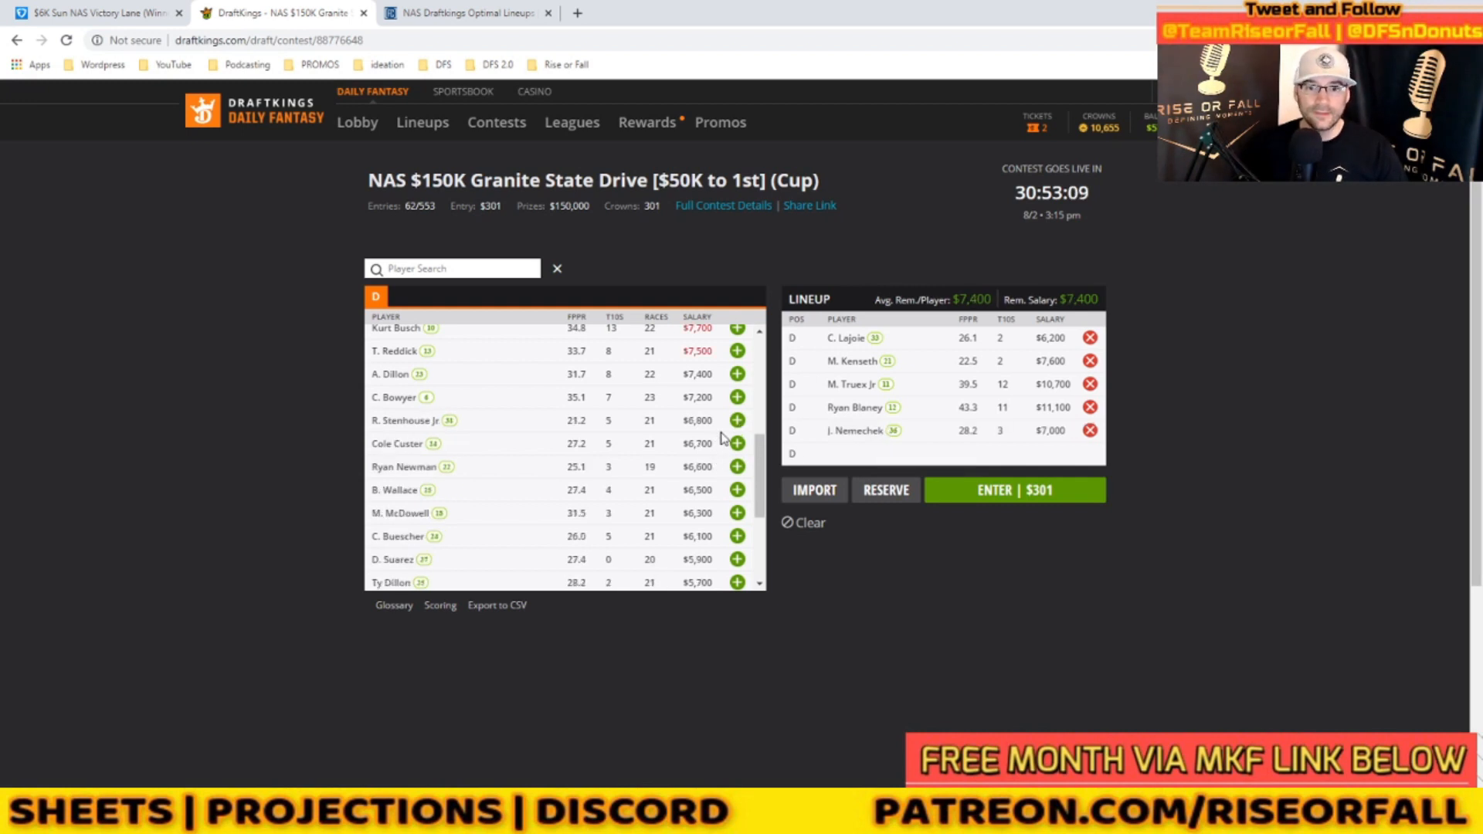
left_click(737, 374)
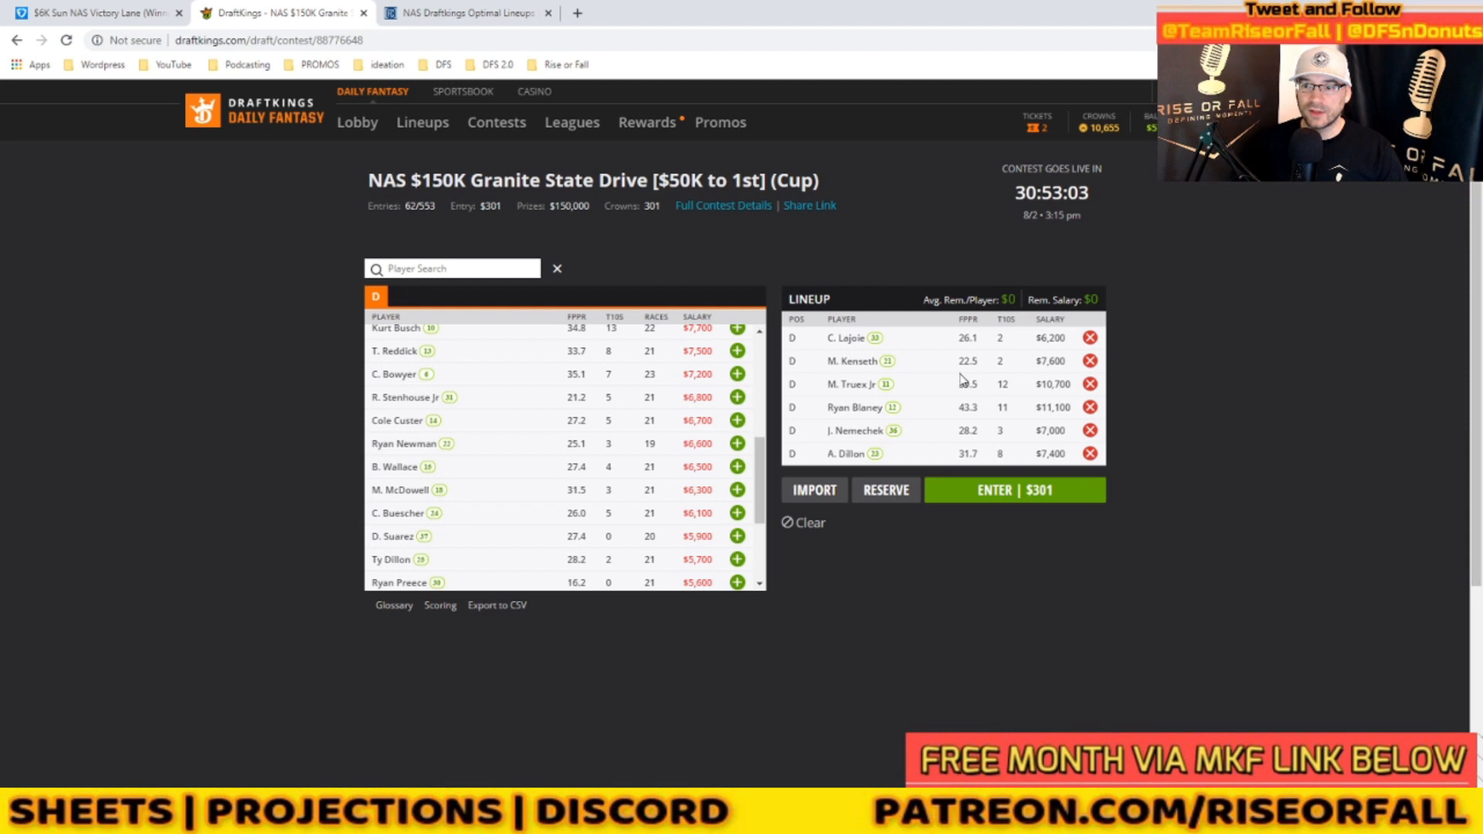
left_click(1088, 433)
left_click(1090, 454)
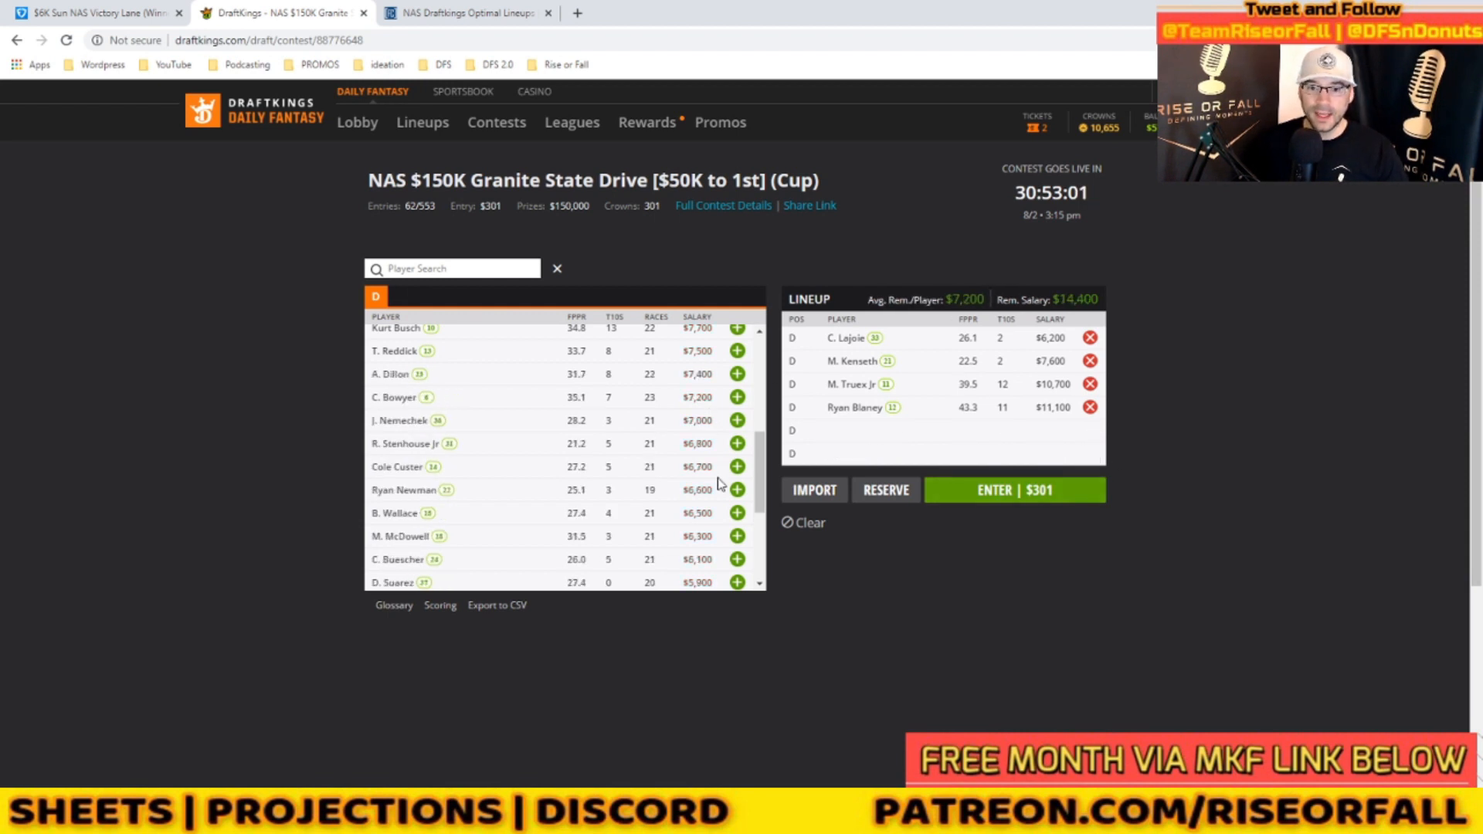
- Fill the last two lineup slots with D. Suarez at $5,900 and A. Almirola at $8,500
scroll(722, 490, "down", 1)
left_click(738, 505)
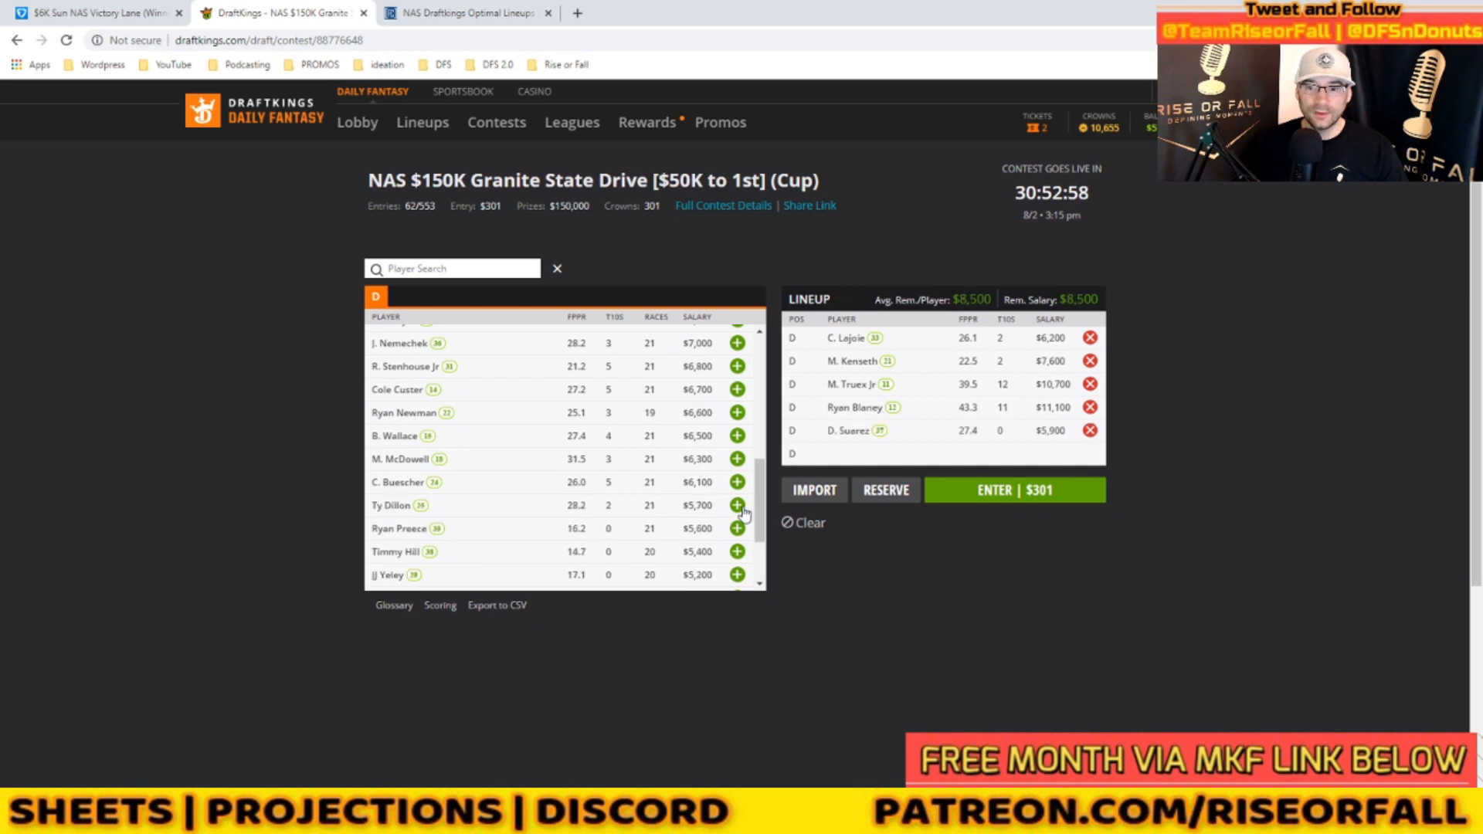
scroll(699, 502, "up", 5)
scroll(706, 484, "down", 1)
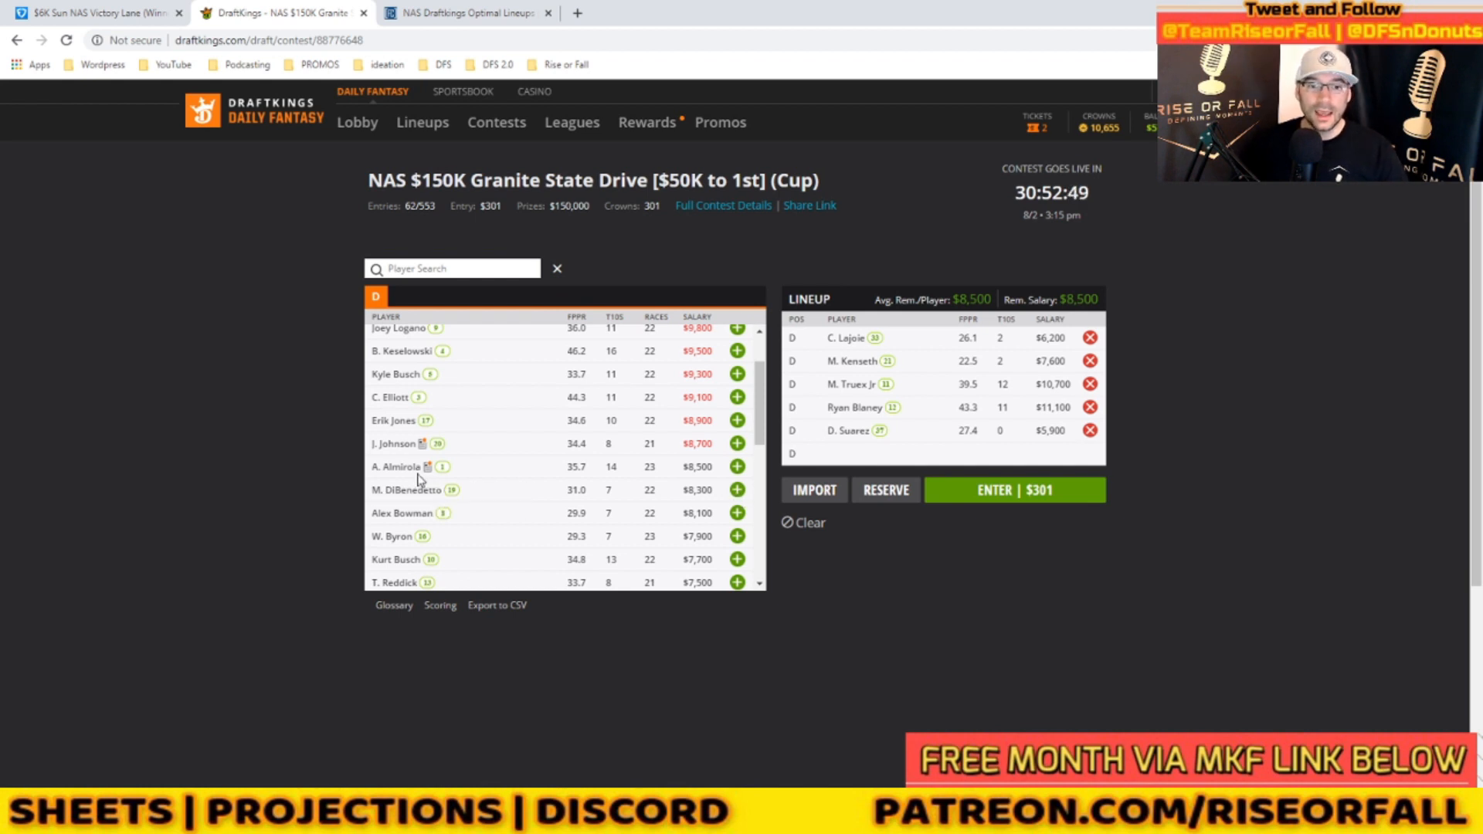
left_click(738, 467)
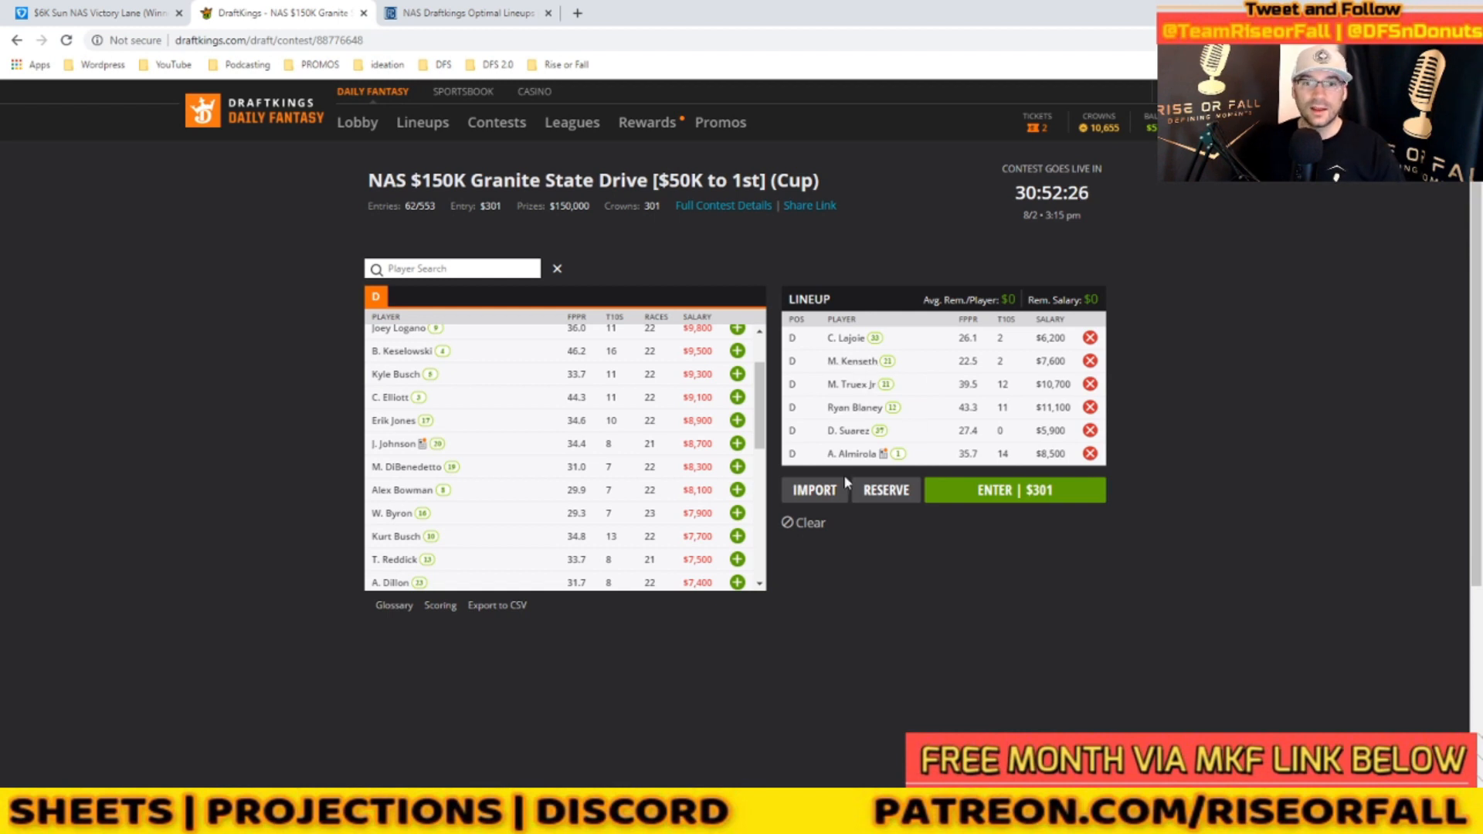
- Copy all driver names from the Nascar CUP Study Hub workbook in Excel into the Player Name column of FantasyCruncher's data upload table
left_click(491, 21)
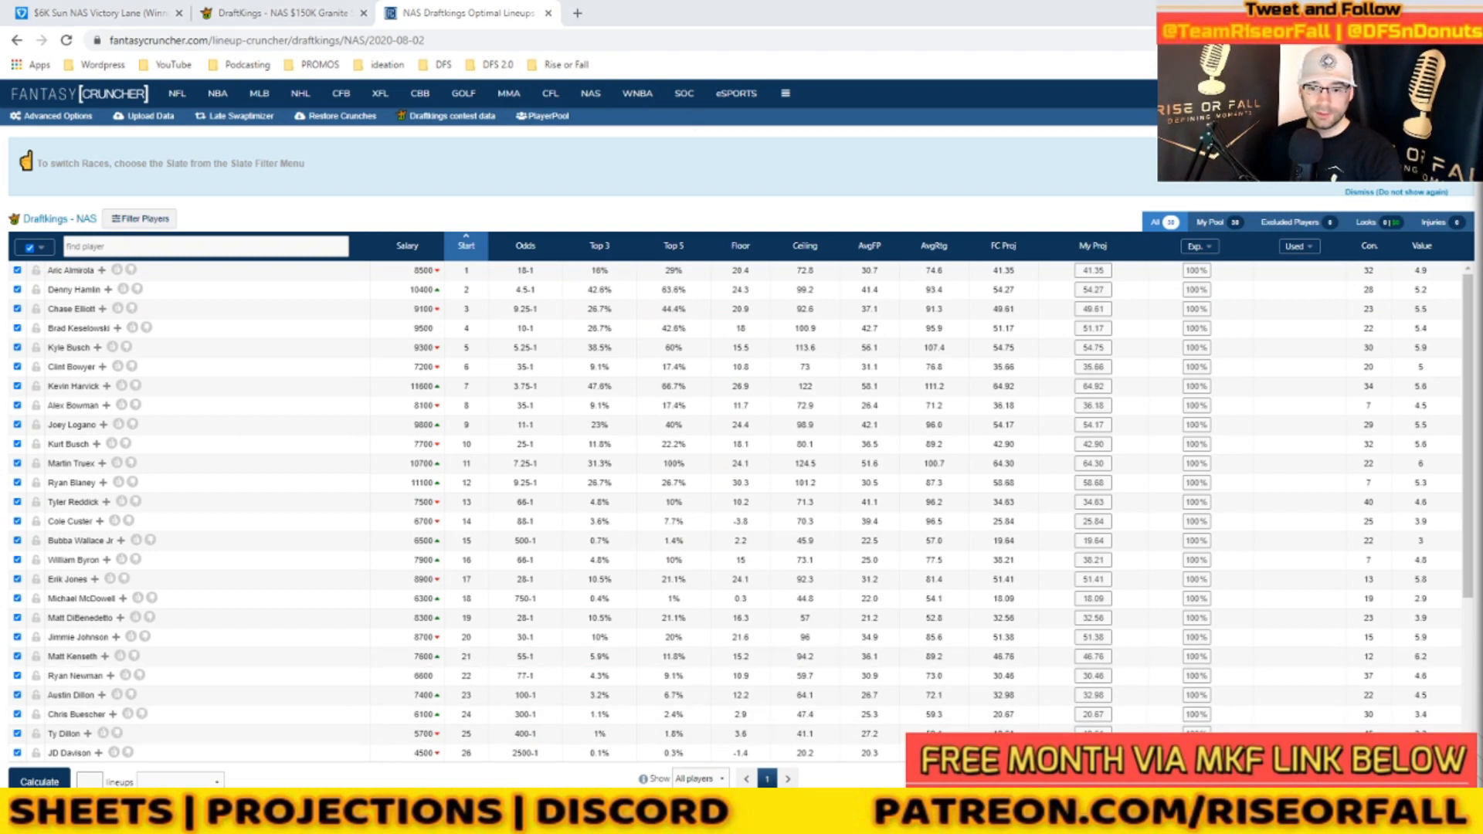
key("alt+Tab")
left_click_drag(68, 214, 95, 726)
key("ctrl+c")
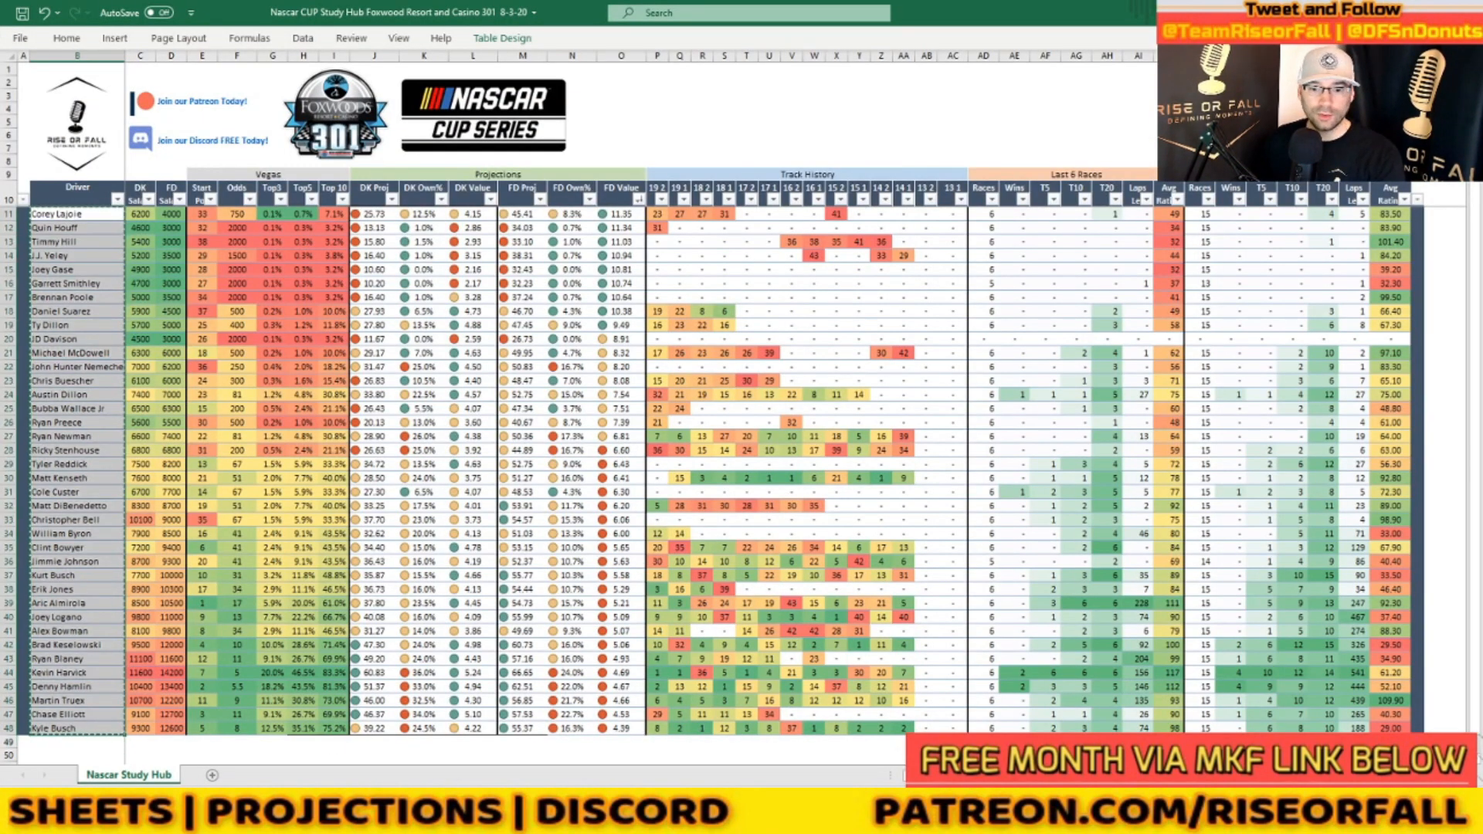
key("alt+Tab")
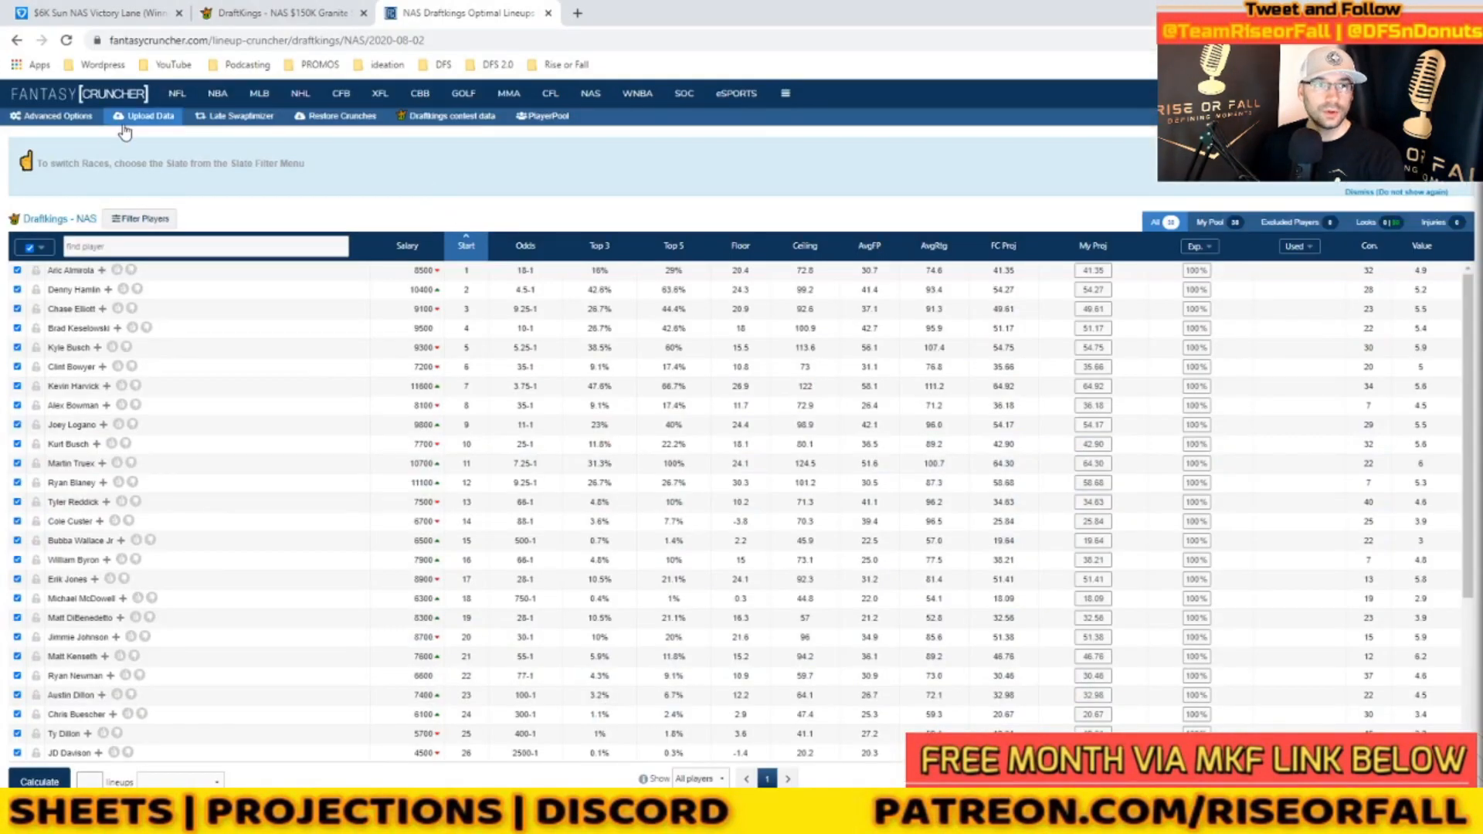
left_click(144, 116)
left_click(541, 272)
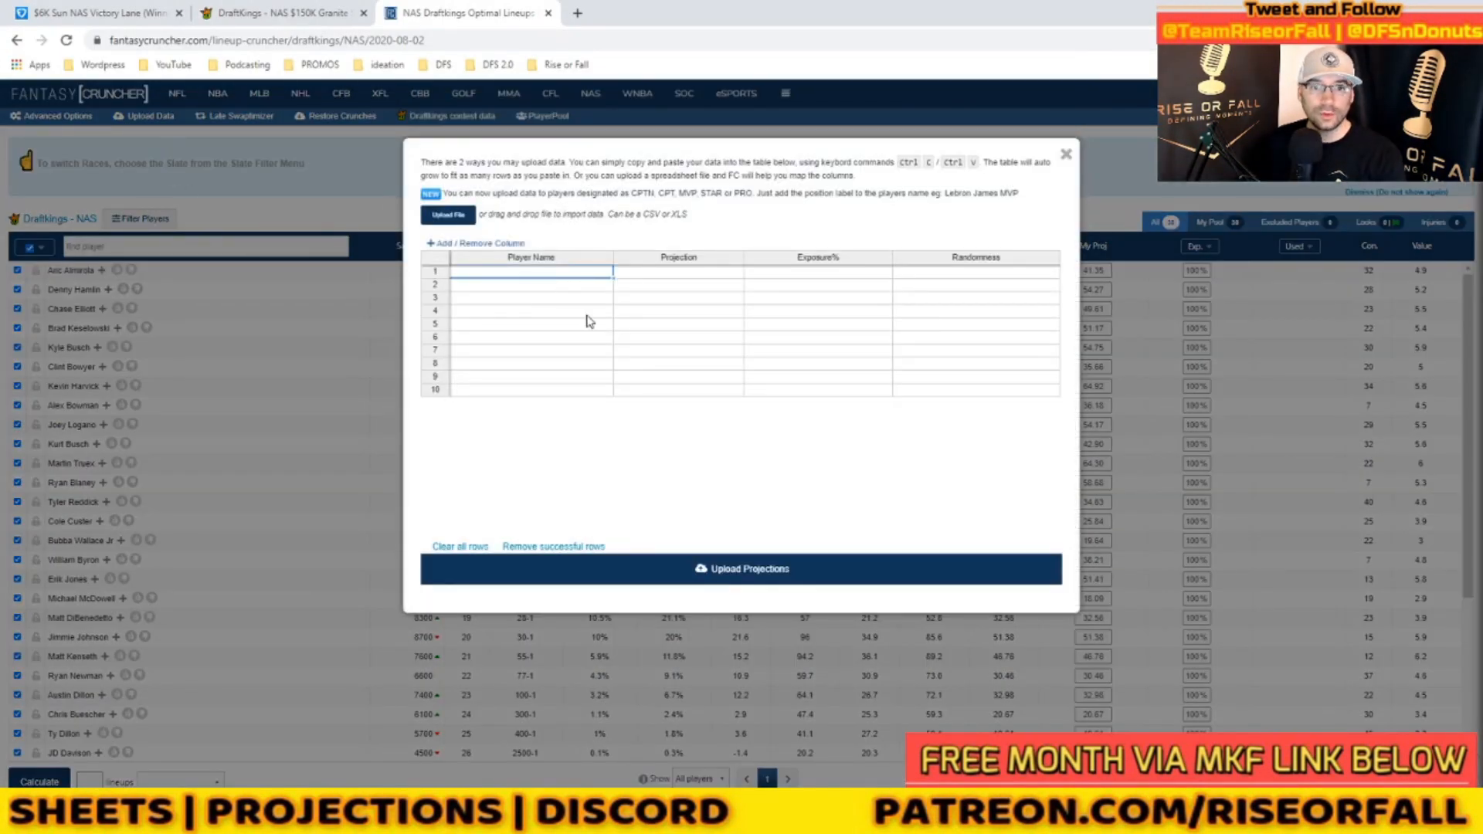
key("ctrl+v")
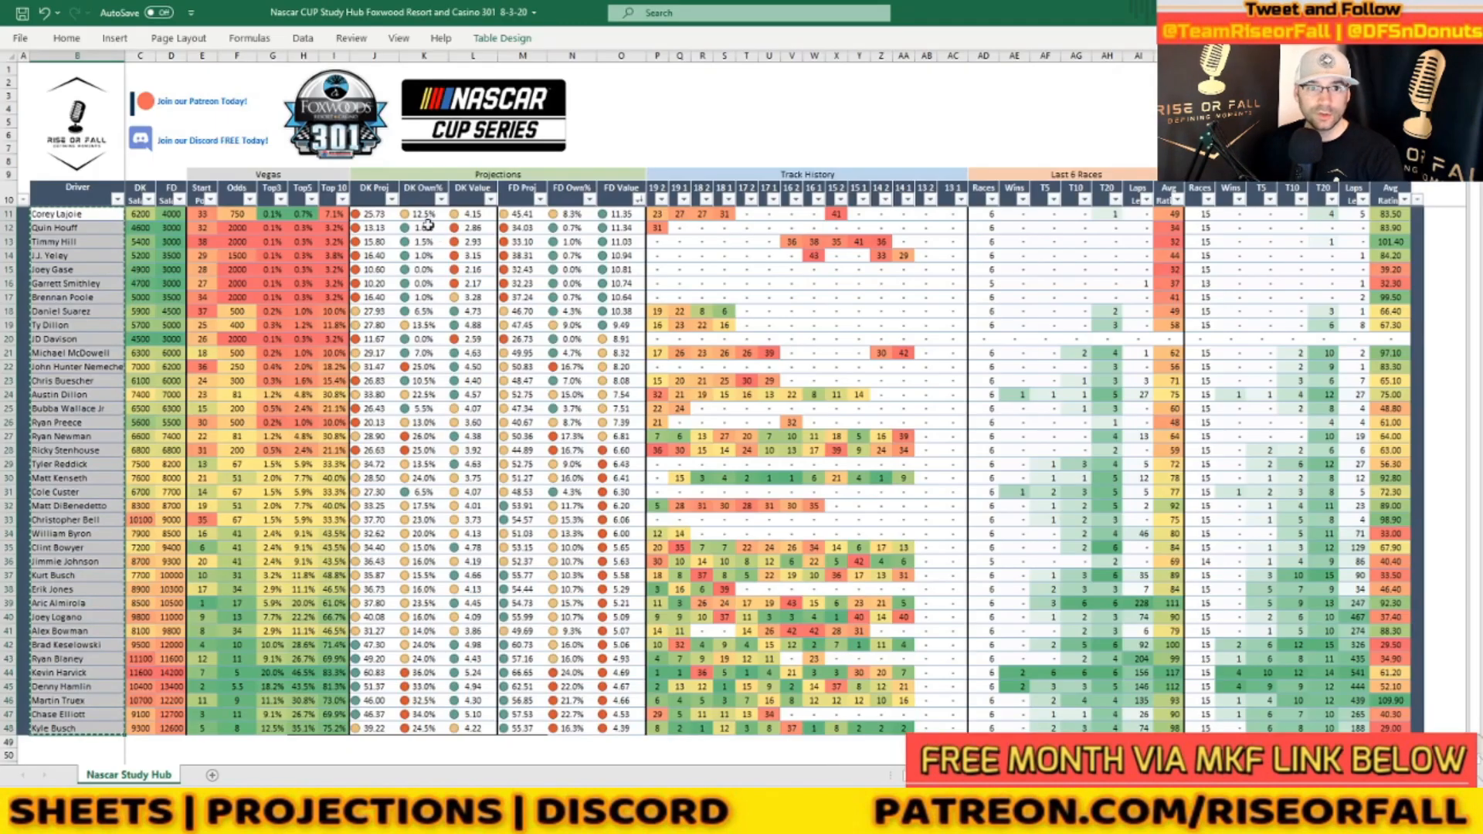
- Copy the DK Proj values for all drivers from the Excel workbook into the Projection column of FantasyCruncher's upload table
left_click(375, 228)
left_click_drag(376, 214, 370, 722)
key("ctrl+c")
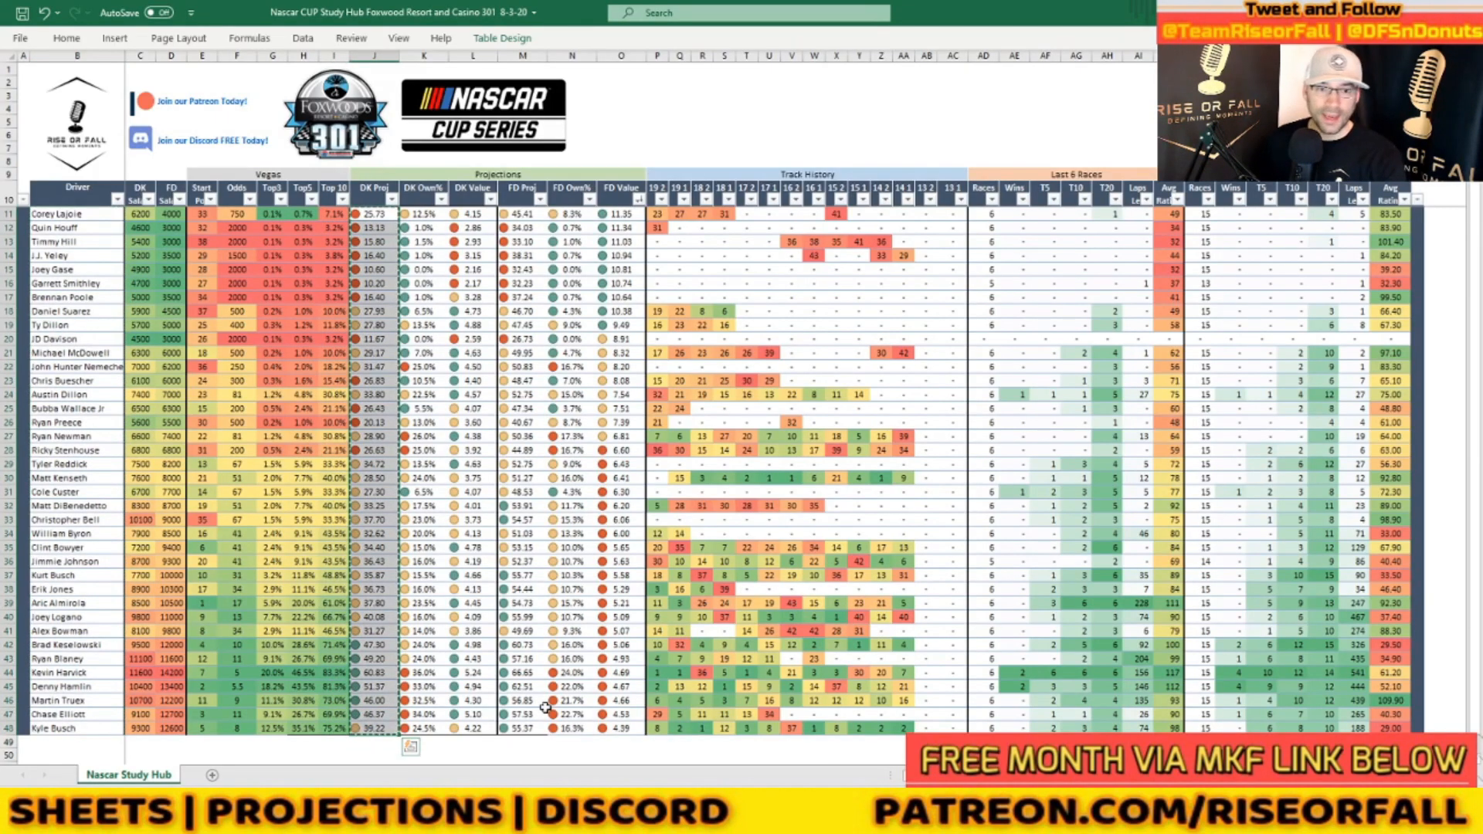
key("alt+Tab")
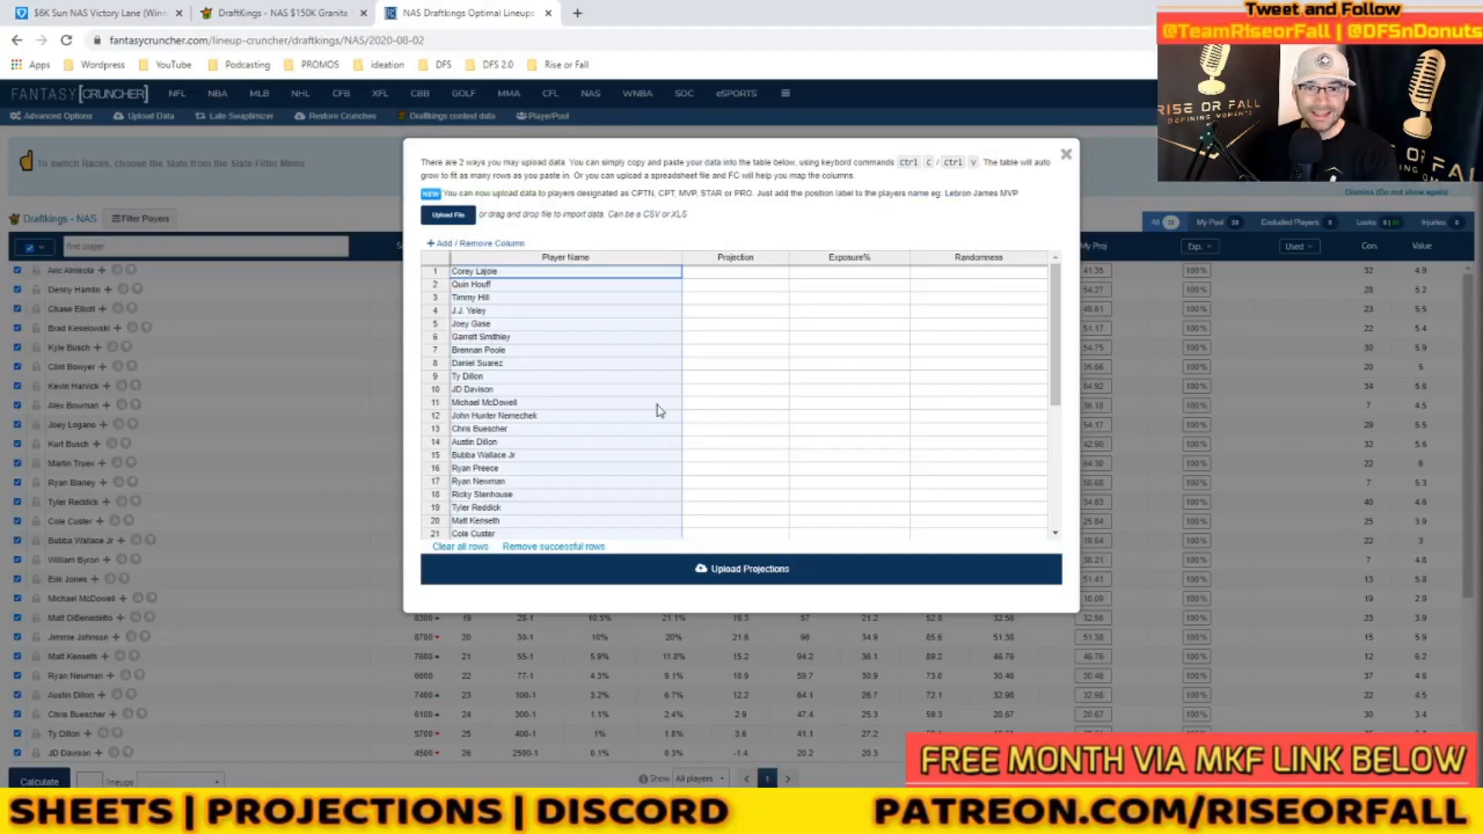
left_click(734, 272)
key("ctrl+v")
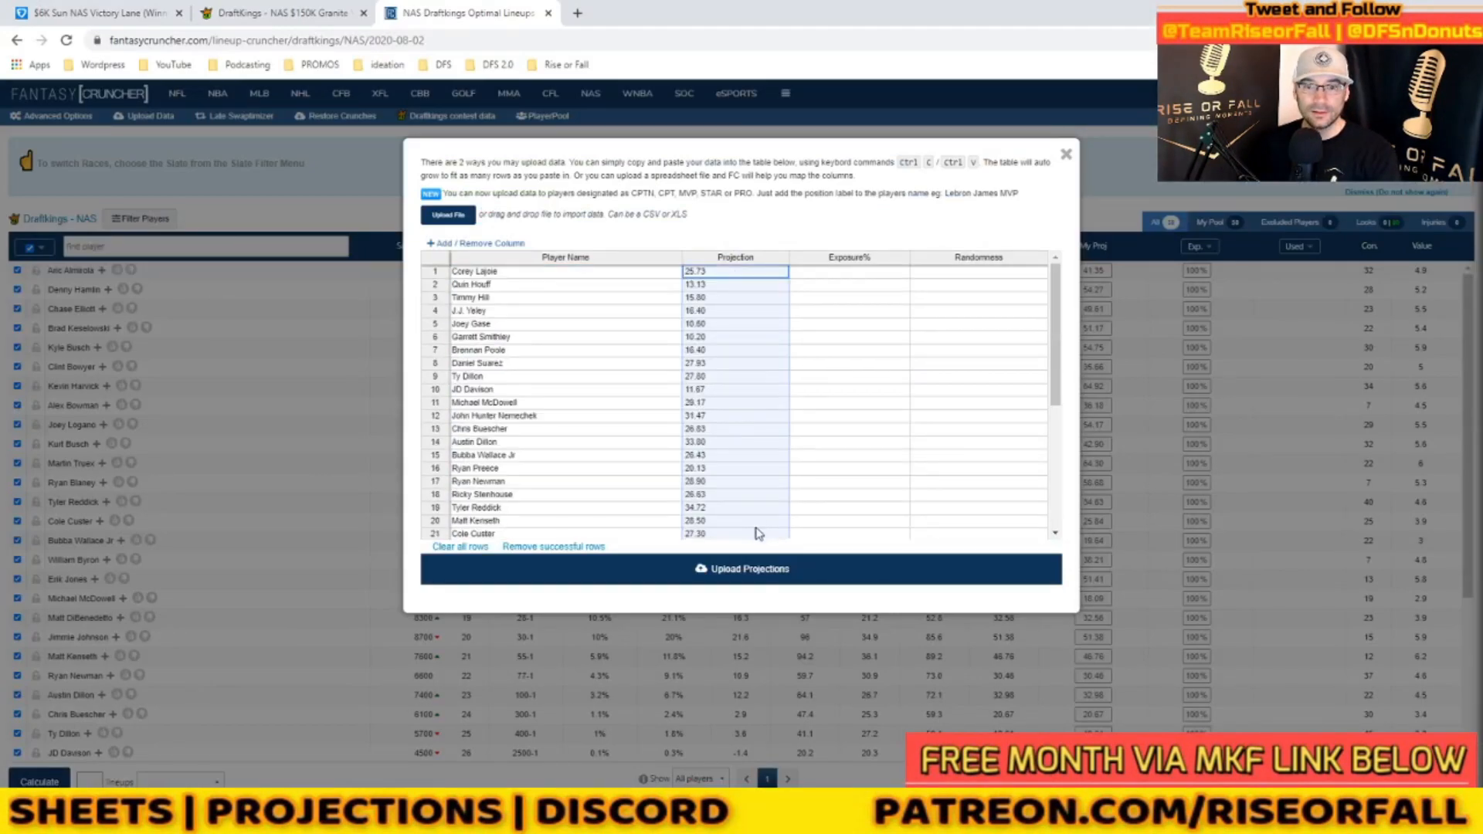
- Upload the pasted projections, close the upload dialog, and sort the player list by Value from highest to lowest
left_click(744, 574)
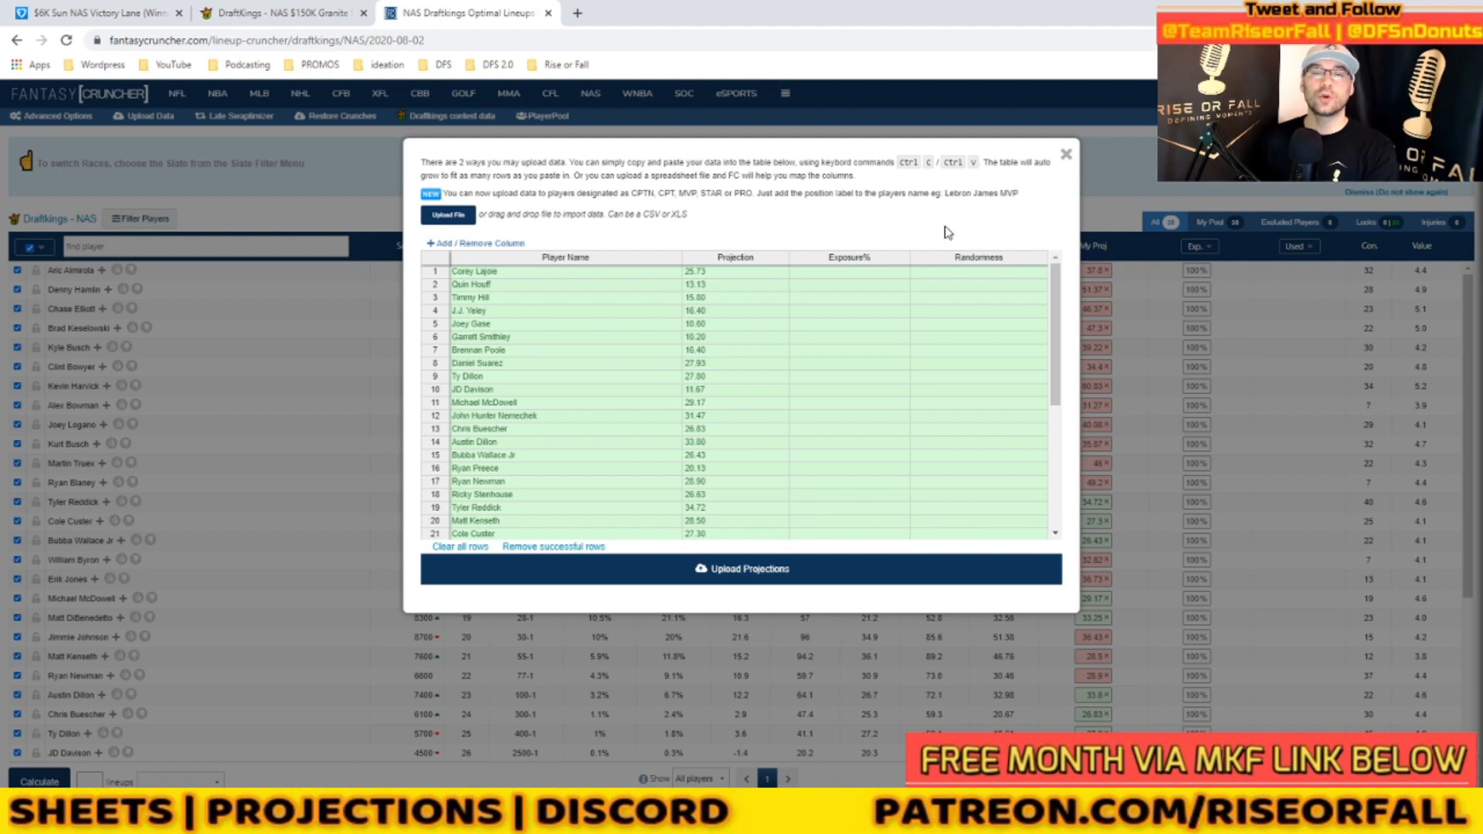
left_click(1066, 156)
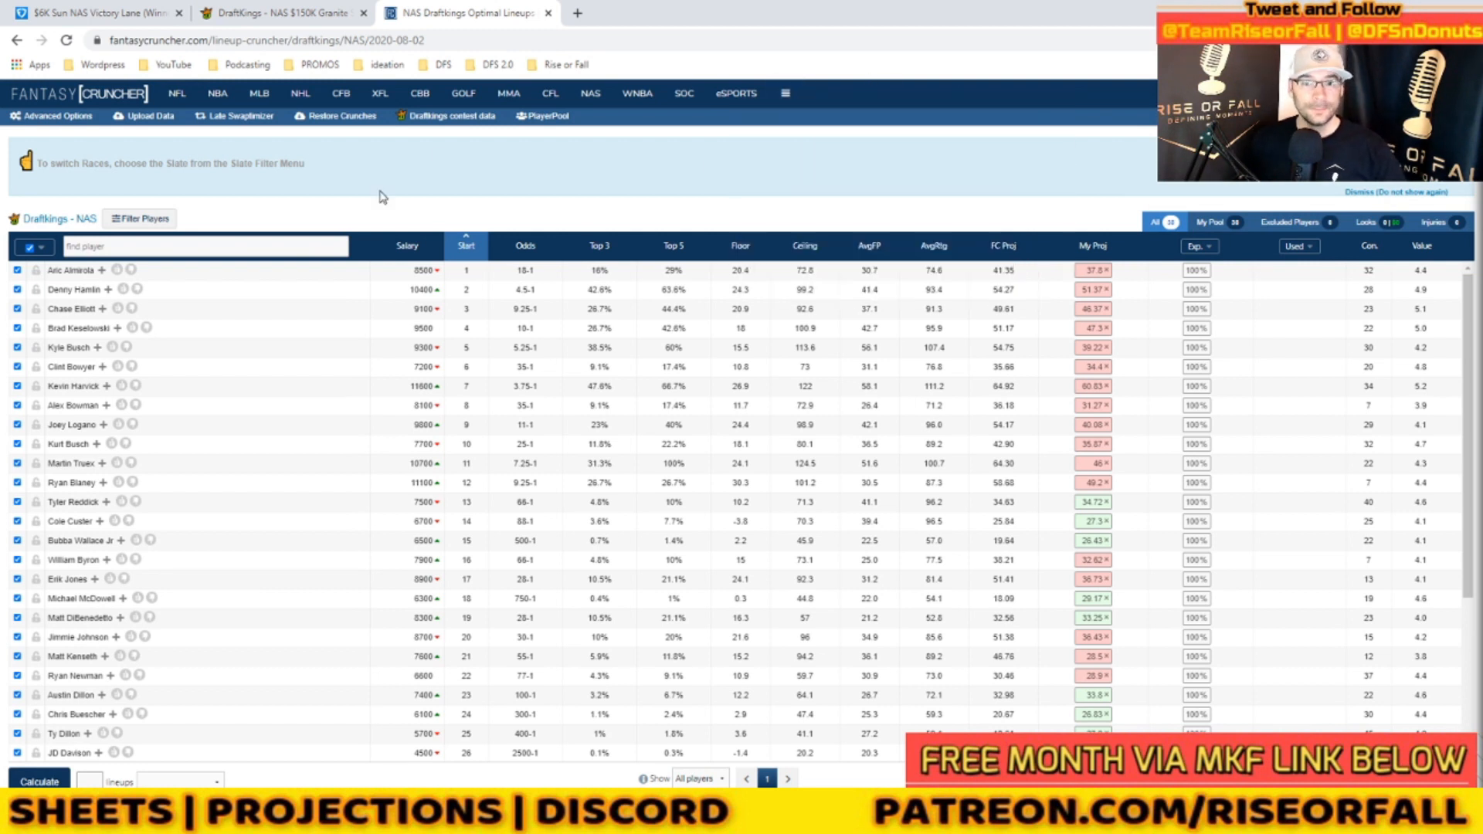
left_click(1420, 247)
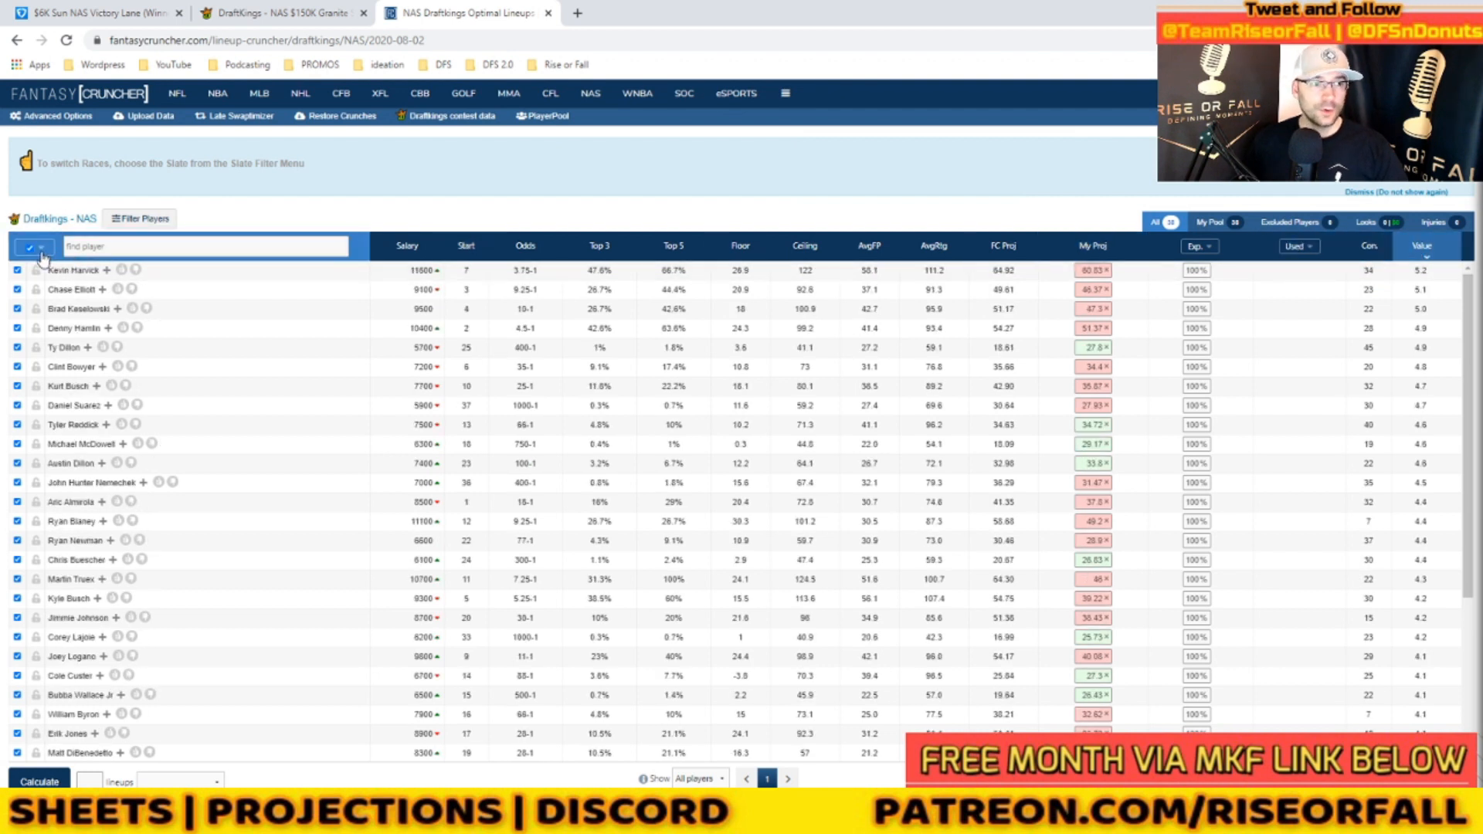